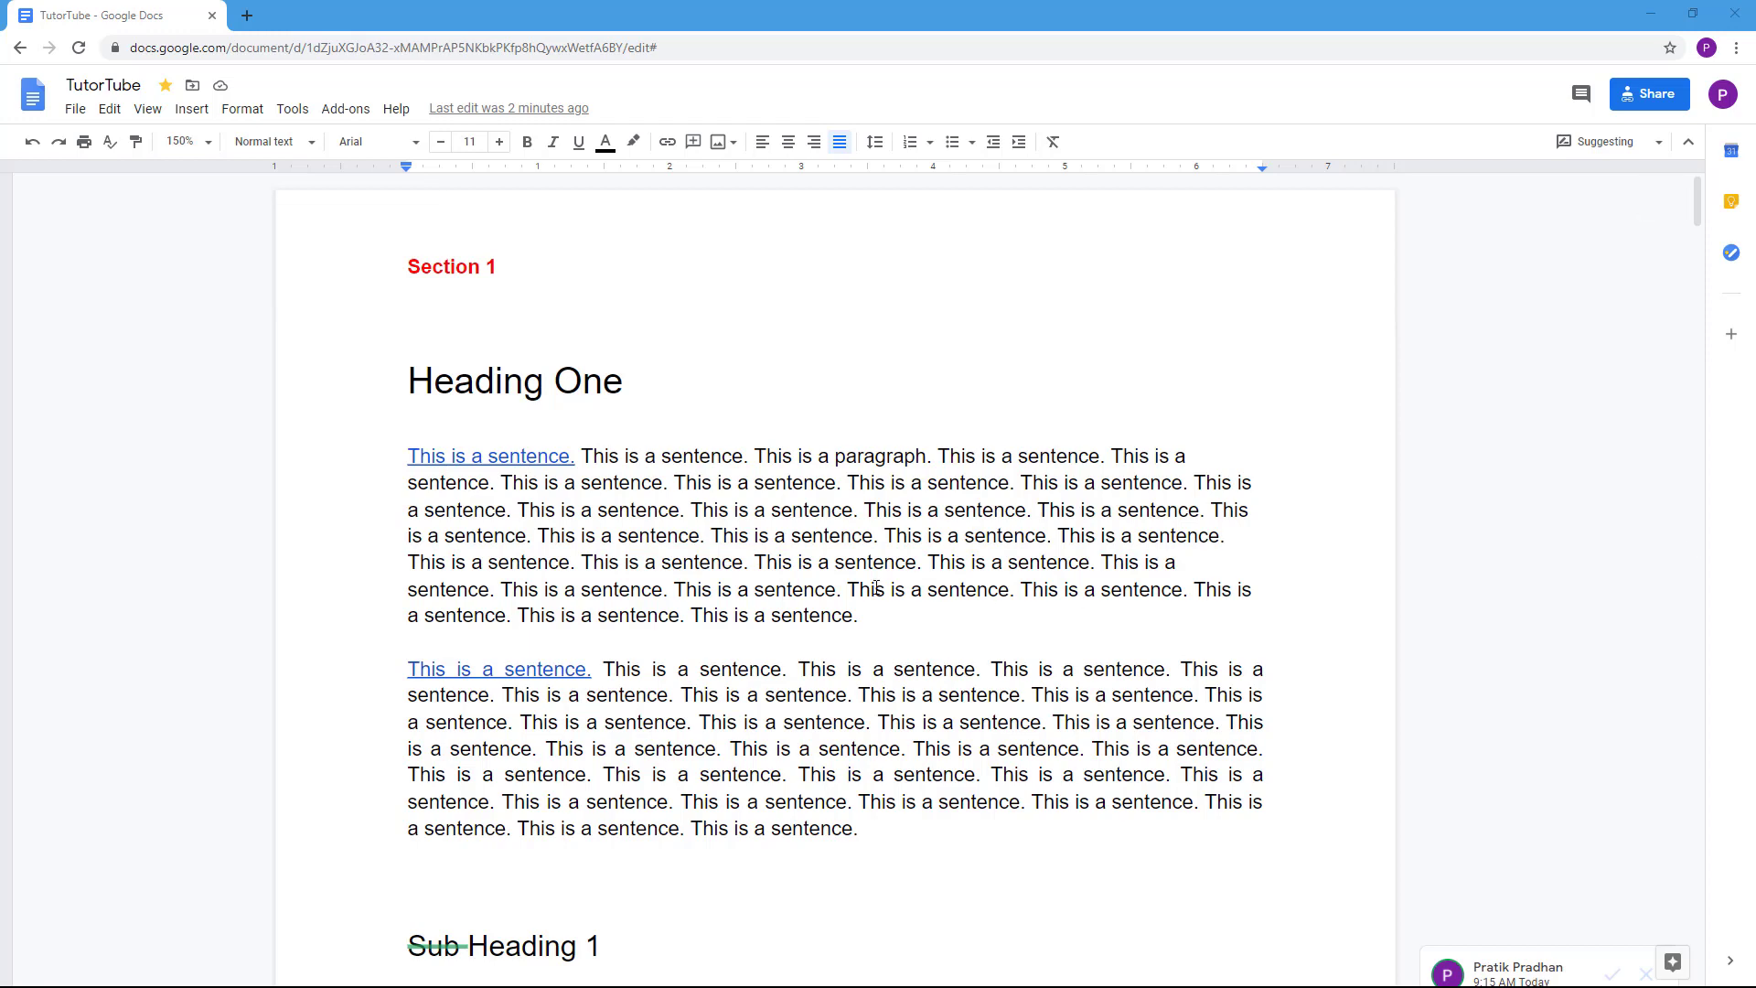
# - Hide the ruler from the View options, then show it again
pyautogui.click(412, 429)
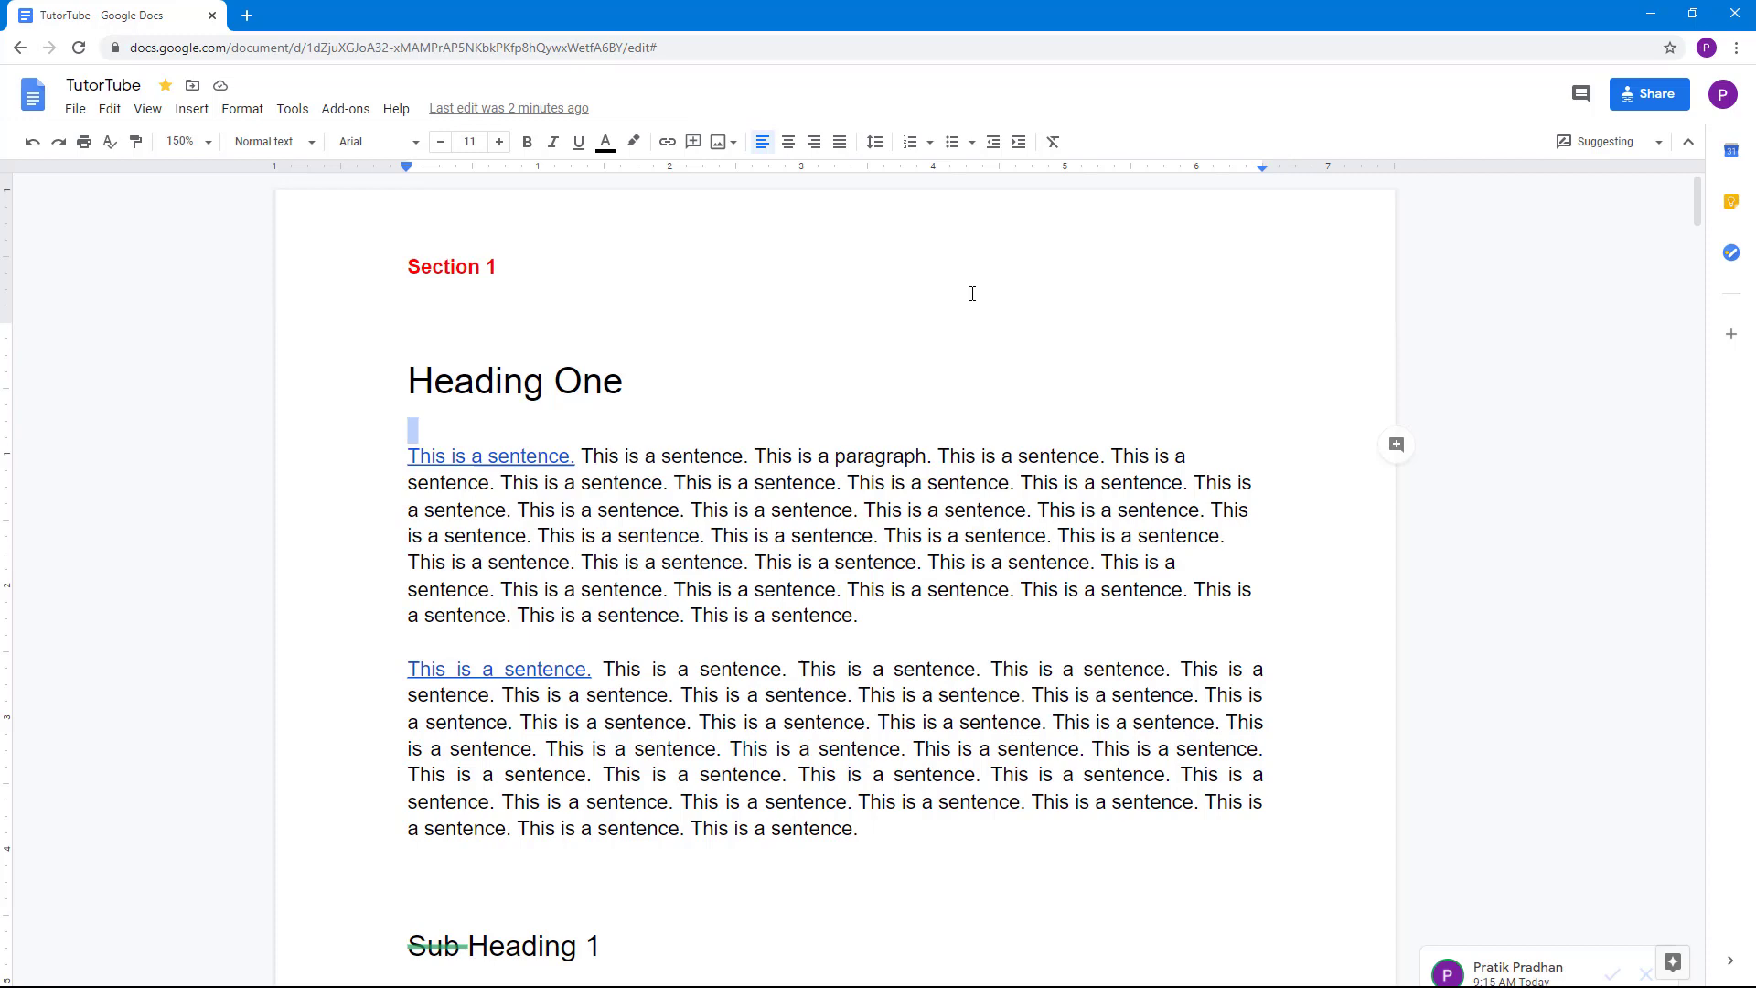
pyautogui.click(151, 114)
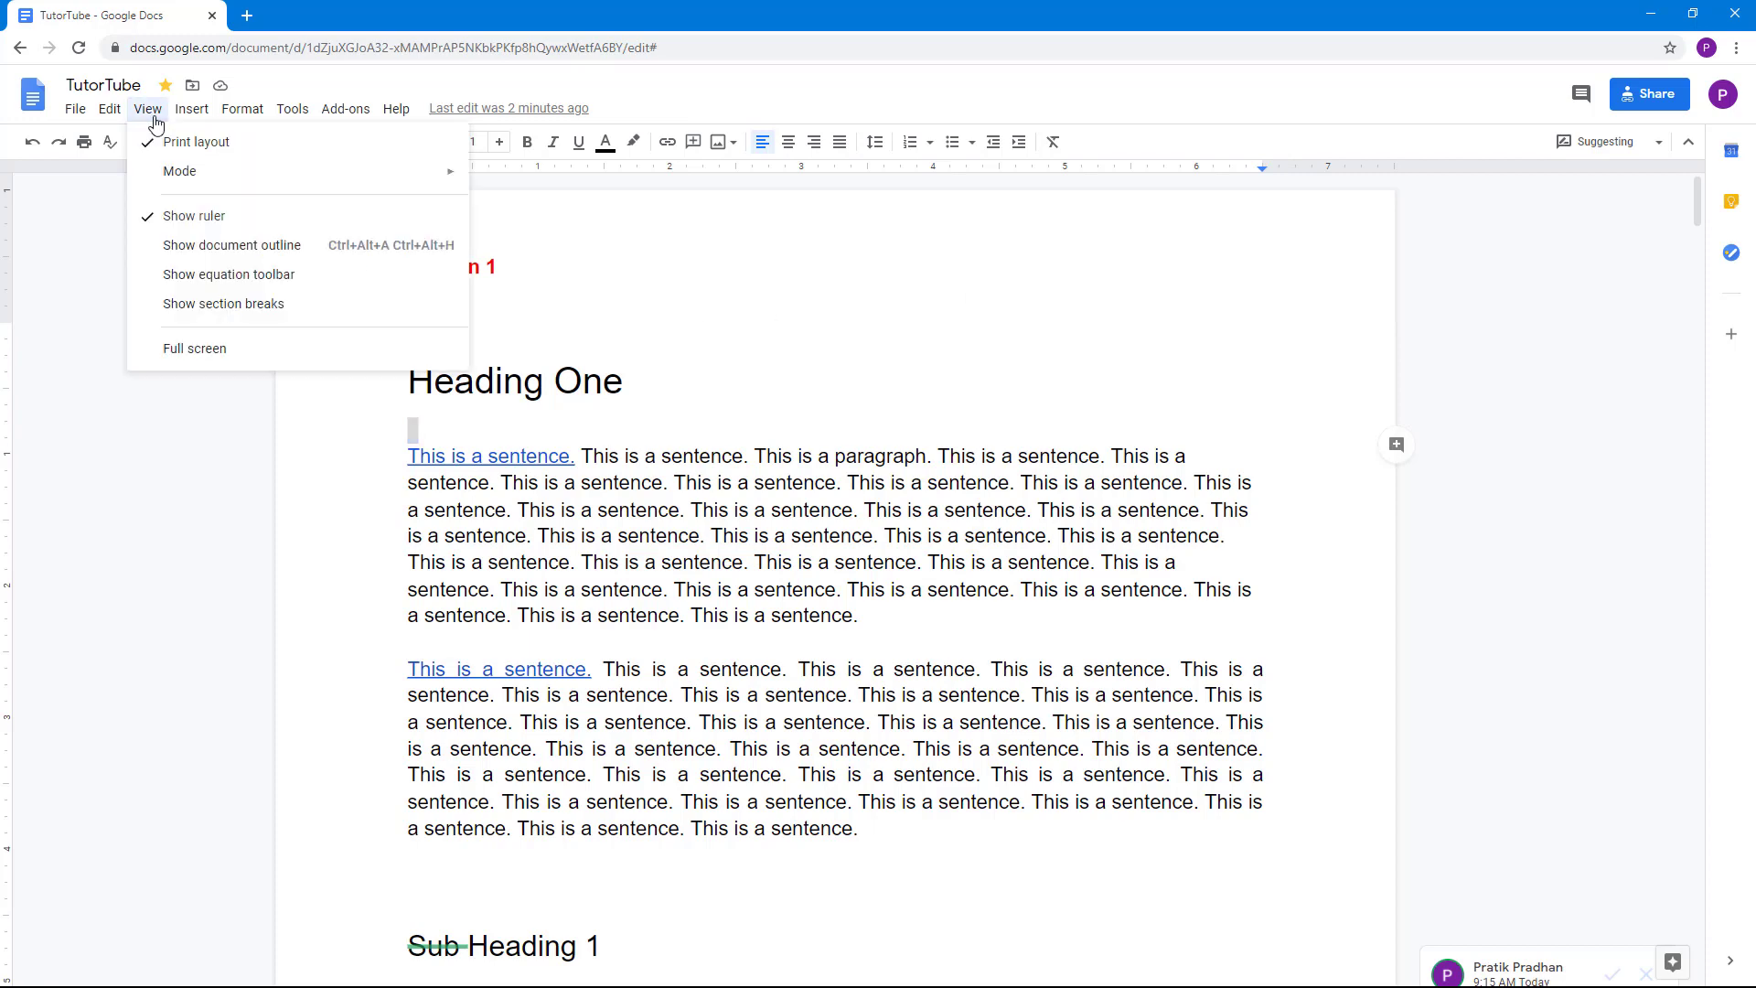
pyautogui.click(190, 222)
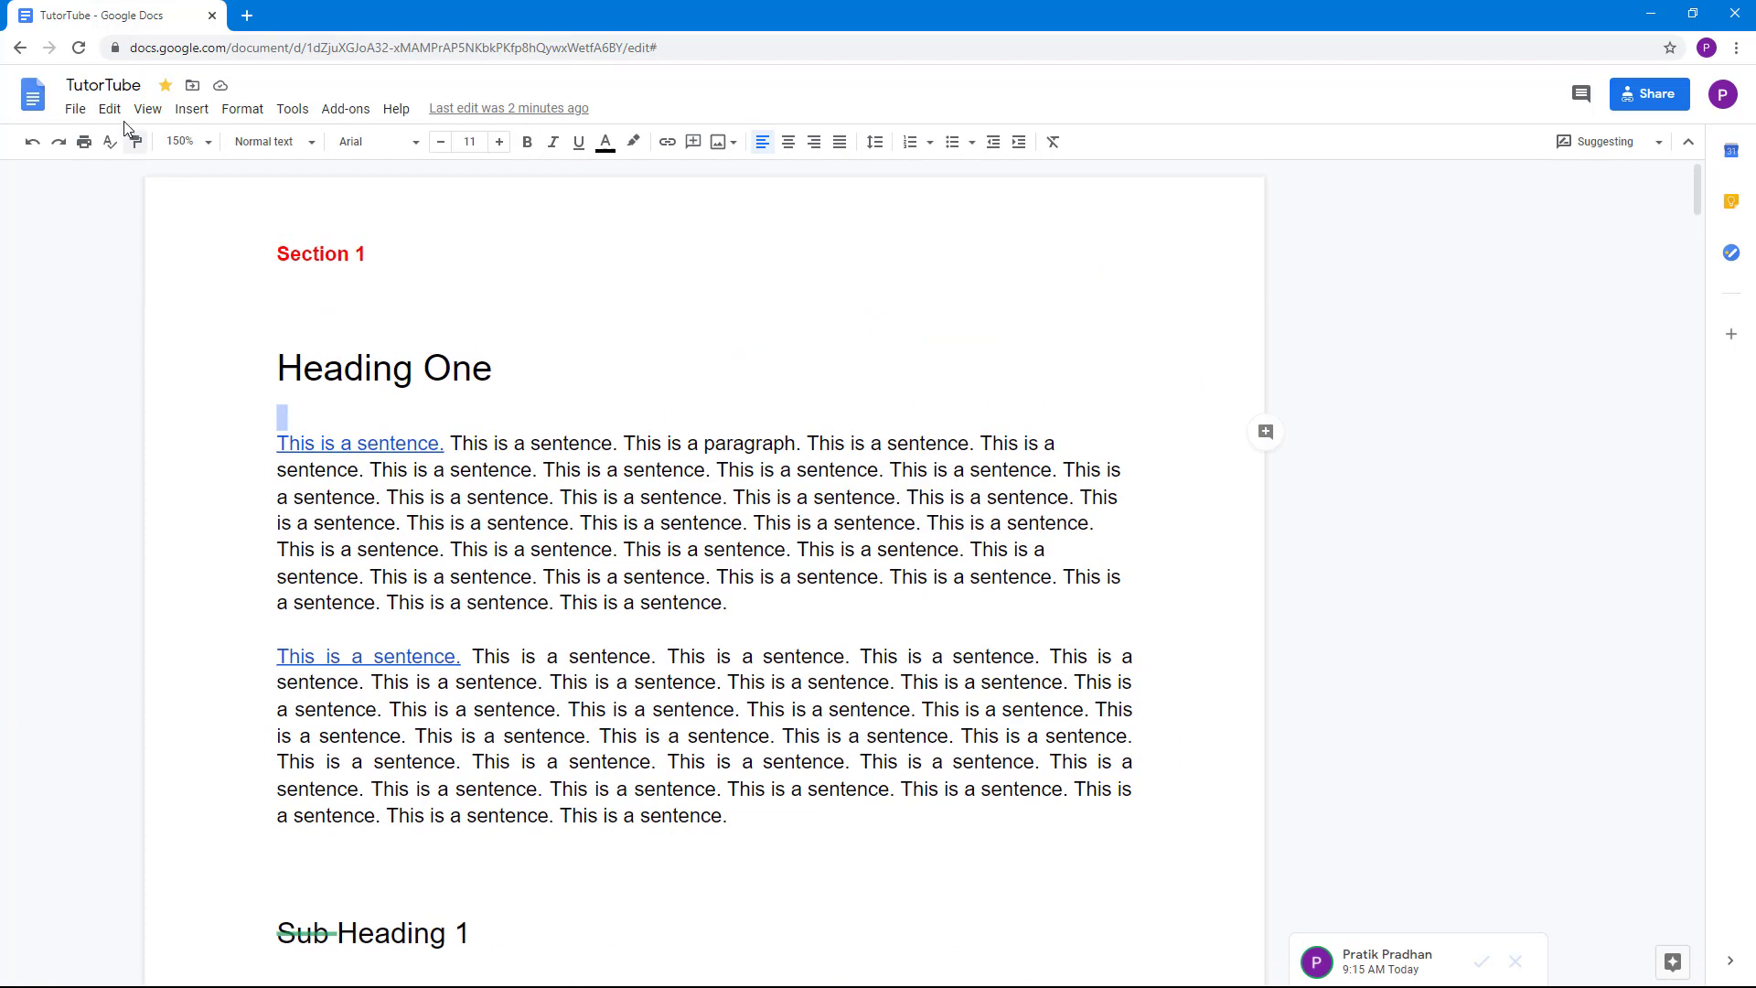
pyautogui.click(147, 108)
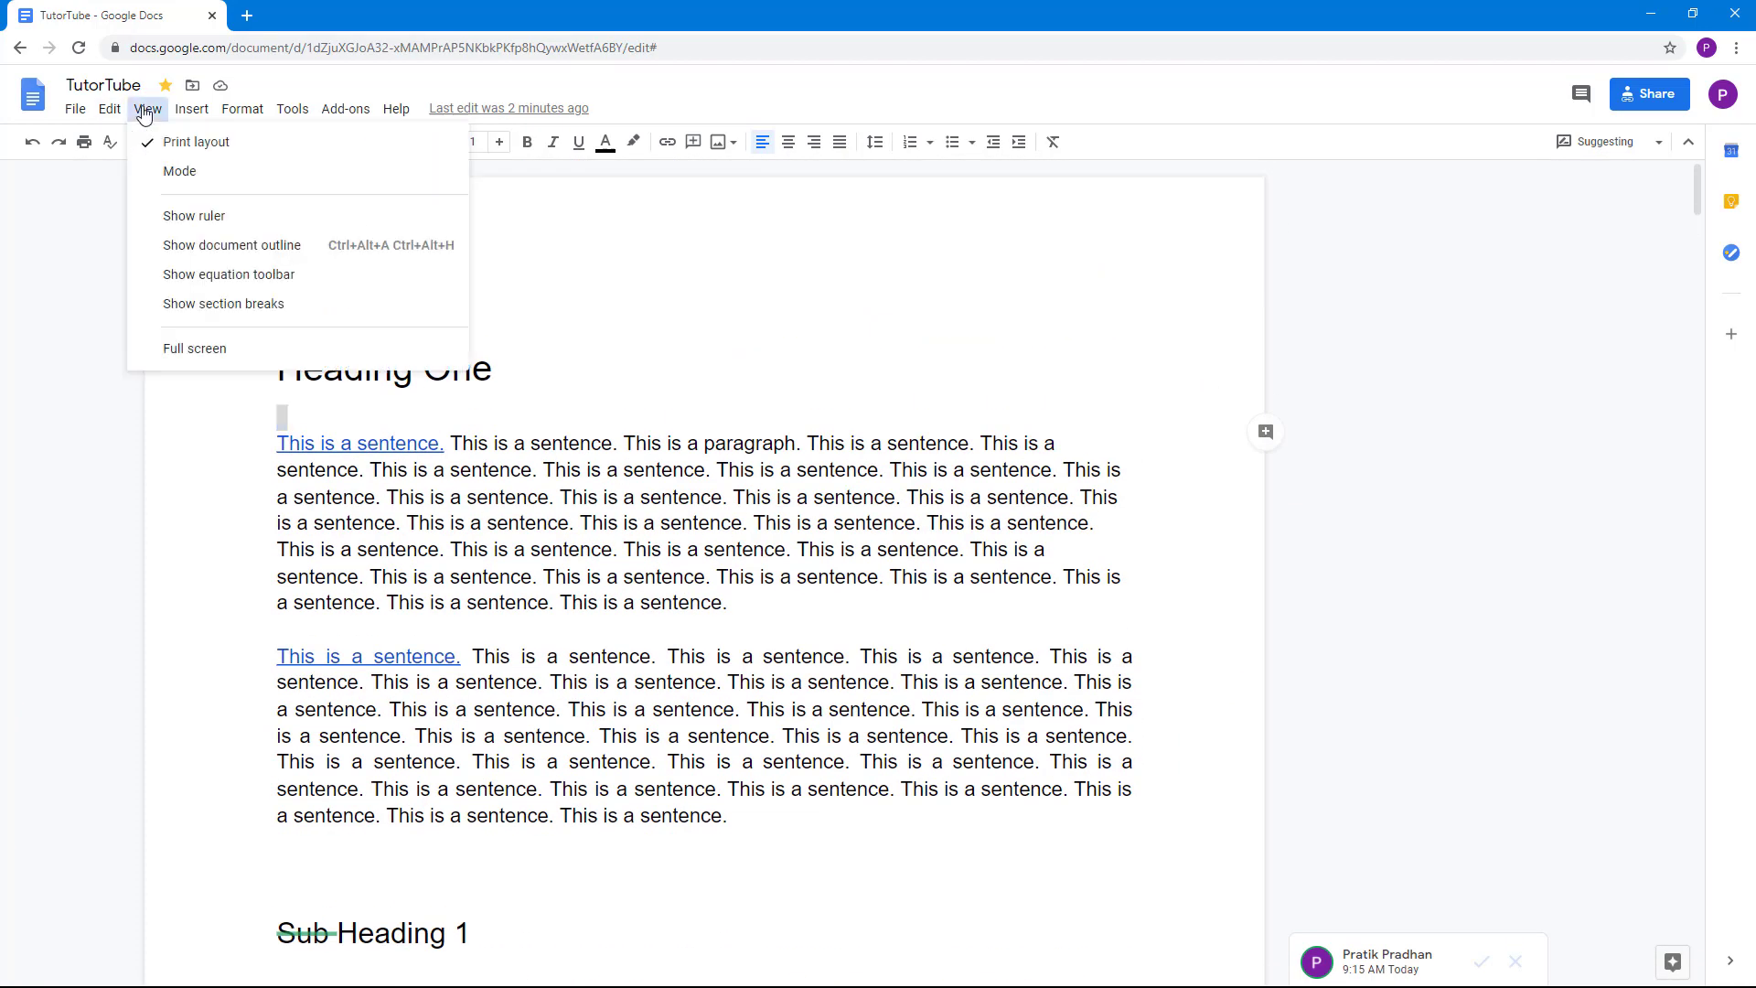
pyautogui.click(194, 216)
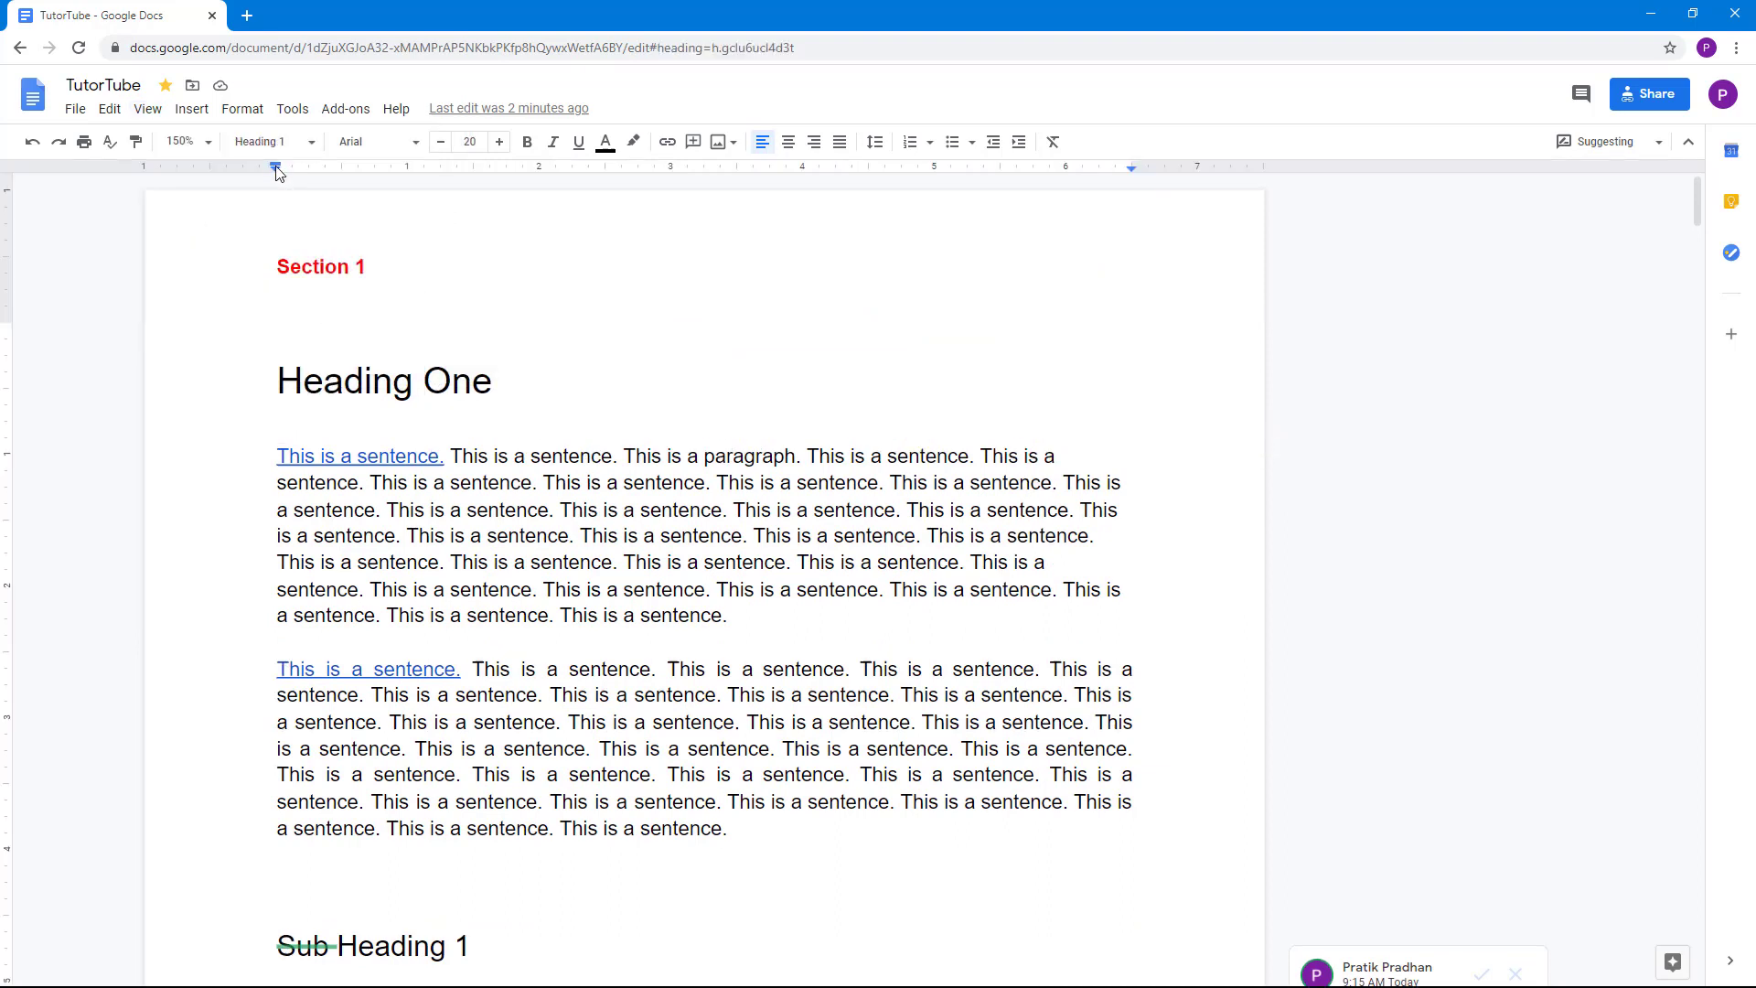
# - Indent the first paragraph's first line to 1.75 inches
pyautogui.click(382, 482)
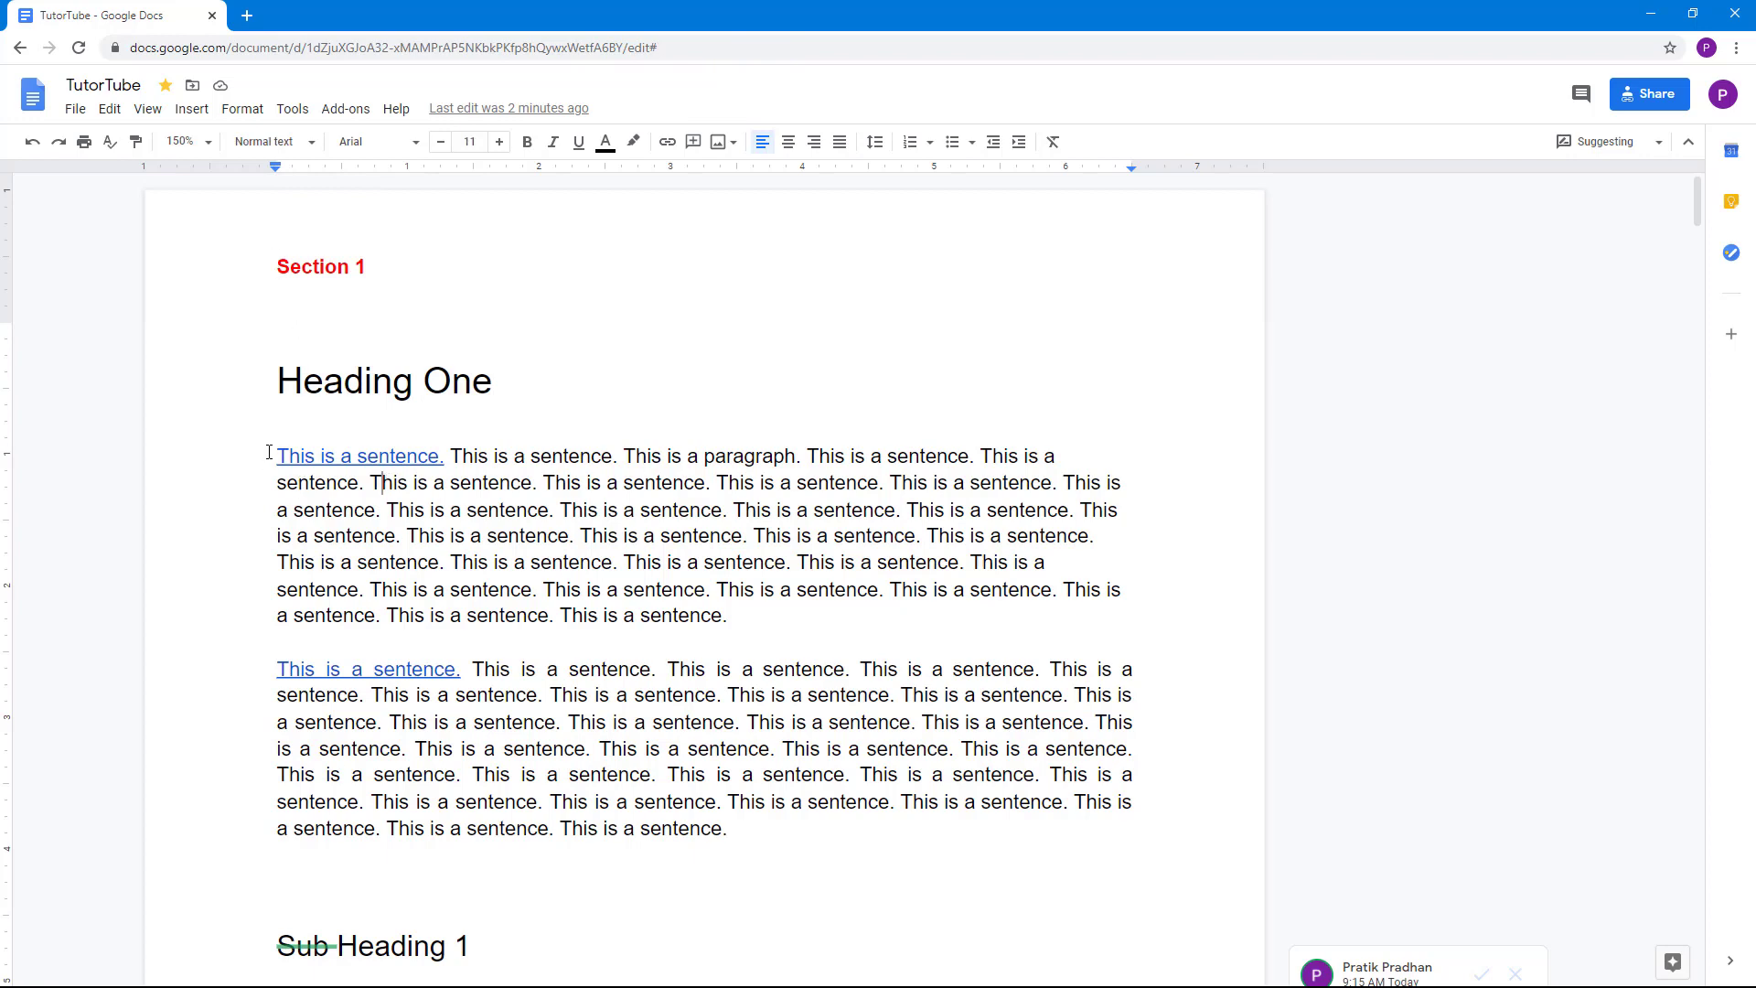
pyautogui.moveTo(269, 453); pyautogui.dragTo(280, 641)
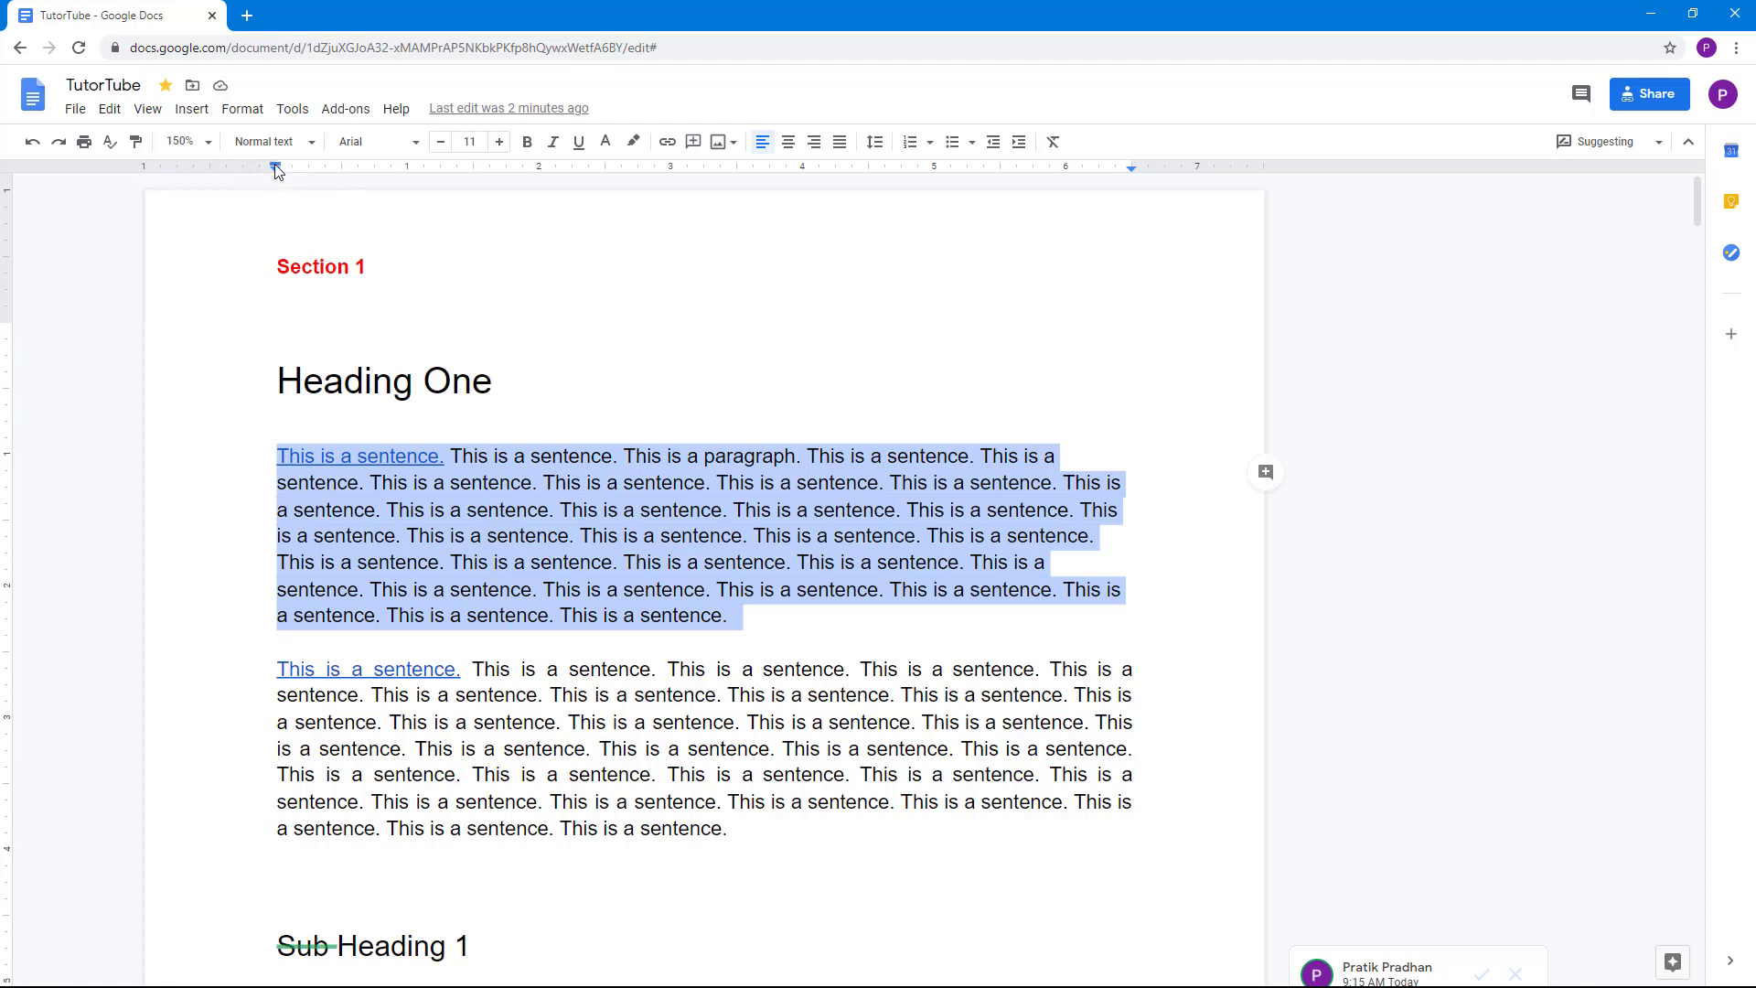
pyautogui.moveTo(277, 171); pyautogui.dragTo(377, 182)
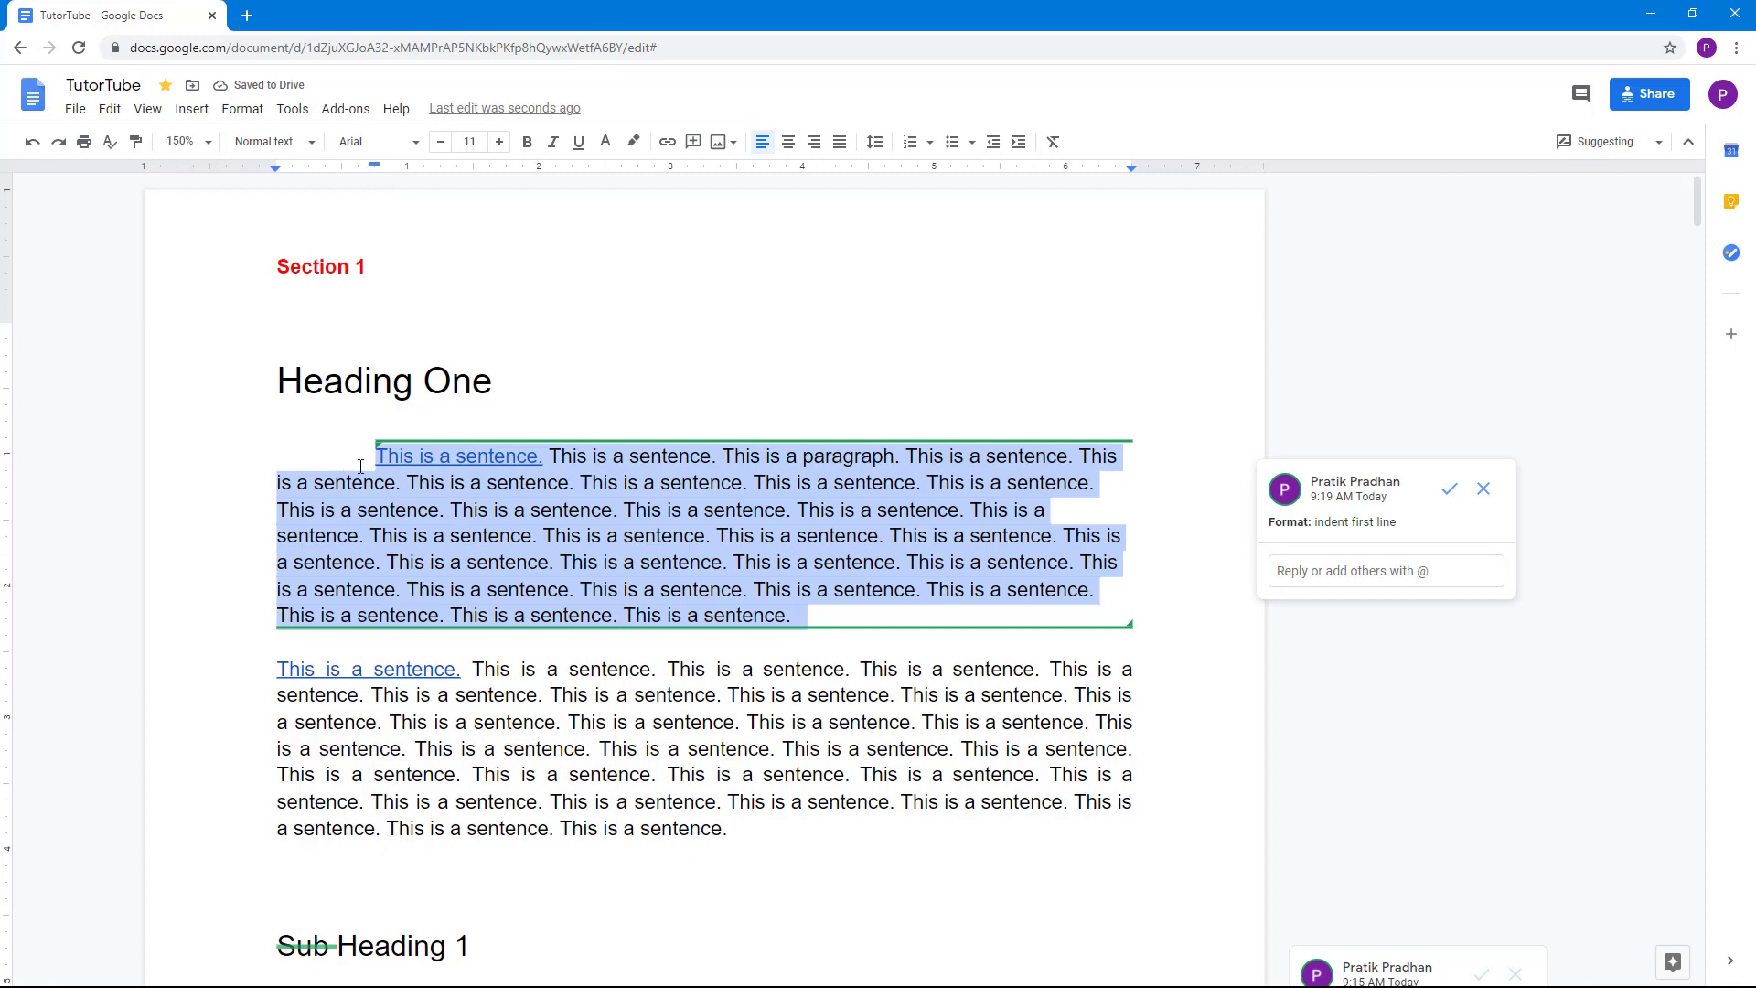
pyautogui.click(506, 561)
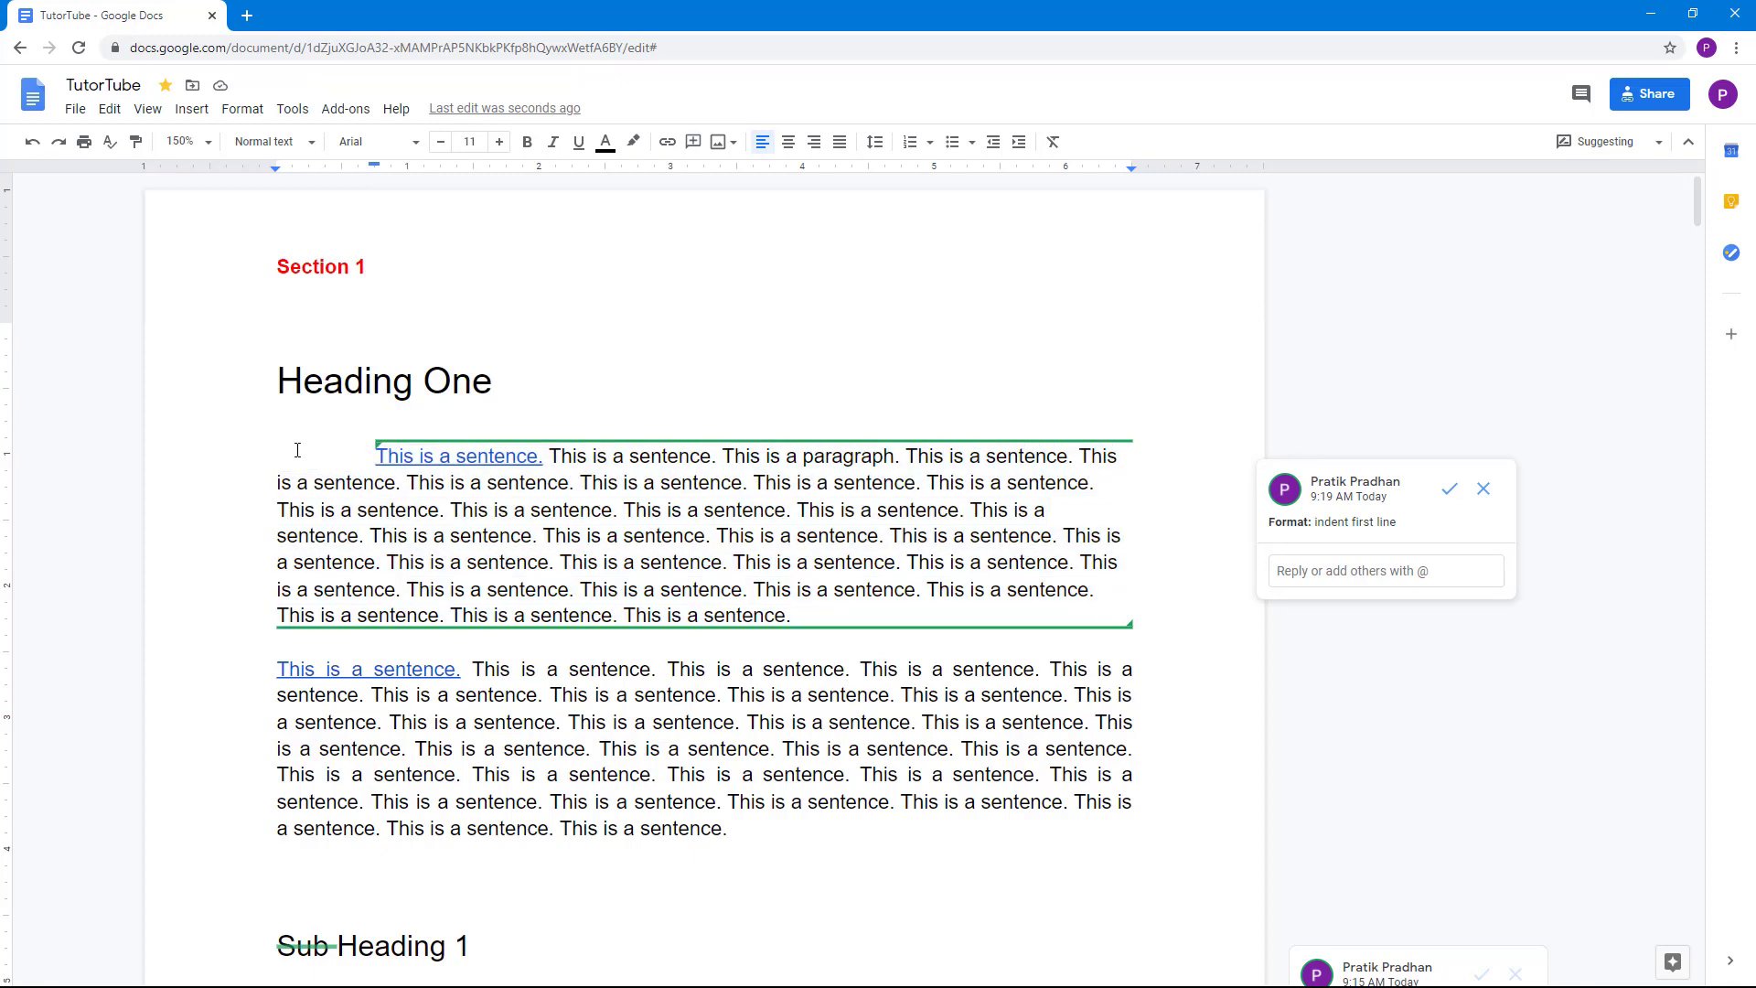
# - Move the first paragraph's left indent to about 0.5 inch and check the ruler's tab stop options
pyautogui.moveTo(297, 450)
pyautogui.mouseDown()
pyautogui.moveTo(862, 634)
pyautogui.moveTo(294, 456)
pyautogui.mouseUp()
pyautogui.click(840, 611)
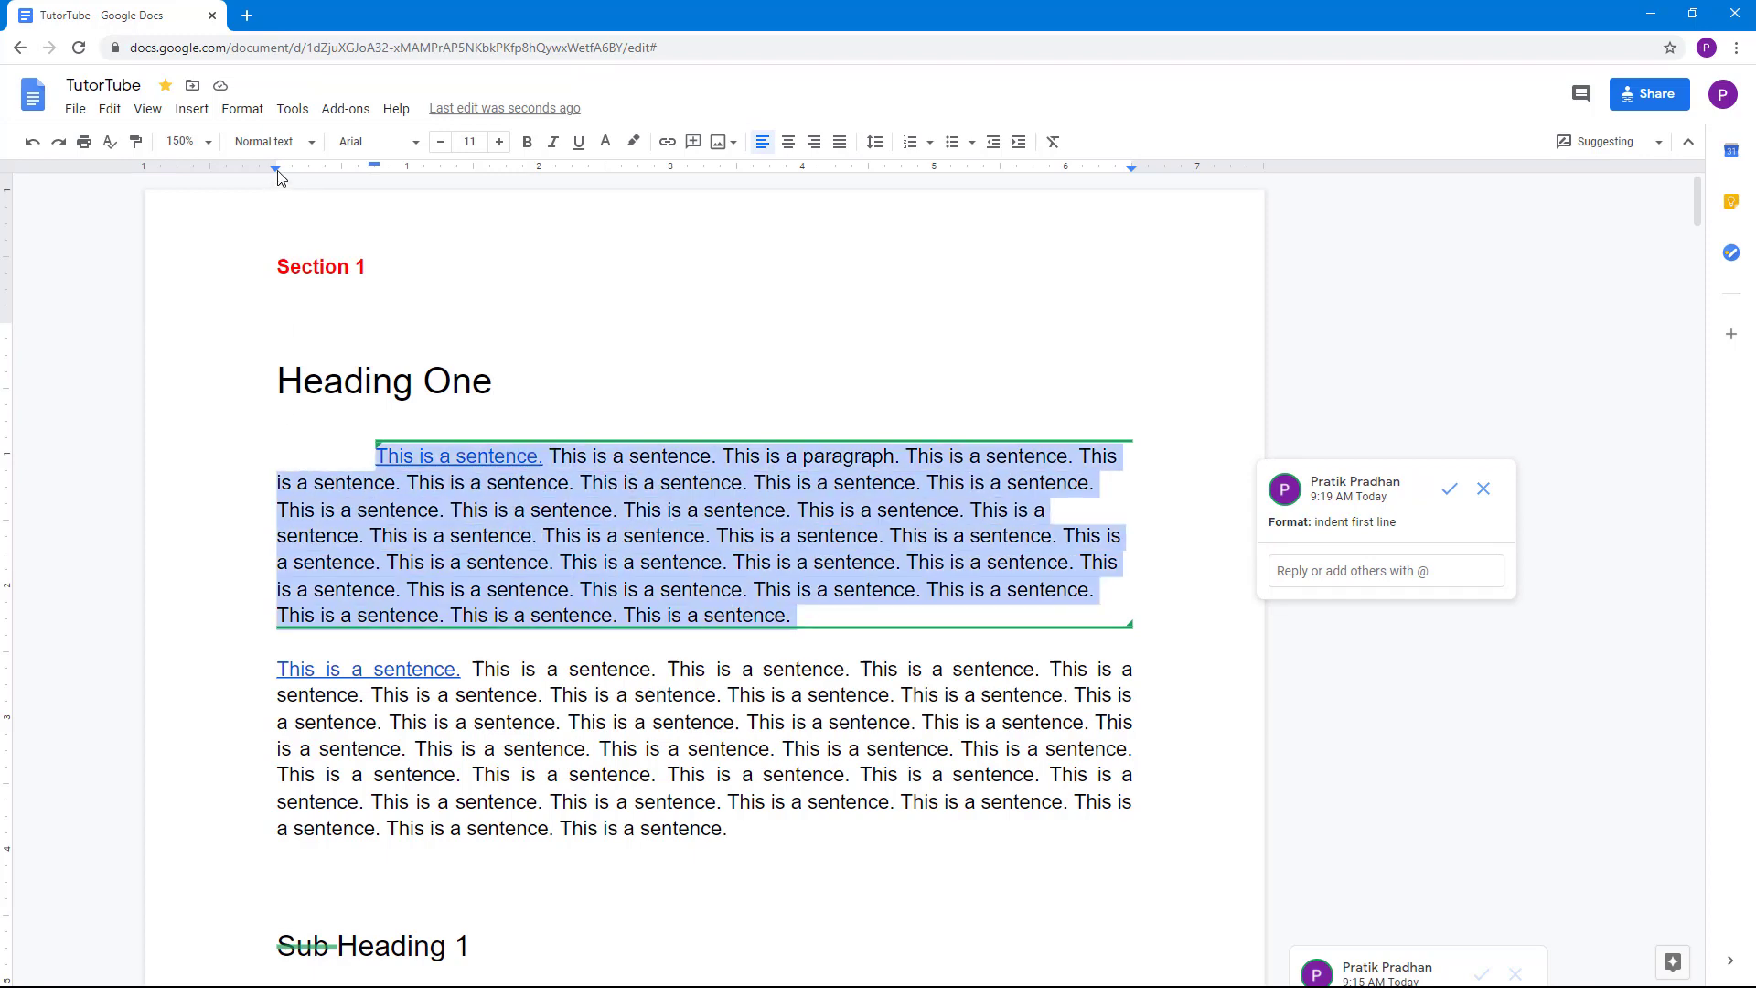
pyautogui.moveTo(278, 172)
pyautogui.mouseDown()
pyautogui.moveTo(347, 174)
pyautogui.moveTo(278, 164)
pyautogui.mouseUp()
pyautogui.rightClick(344, 169)
pyautogui.click(345, 172)
pyautogui.click(531, 547)
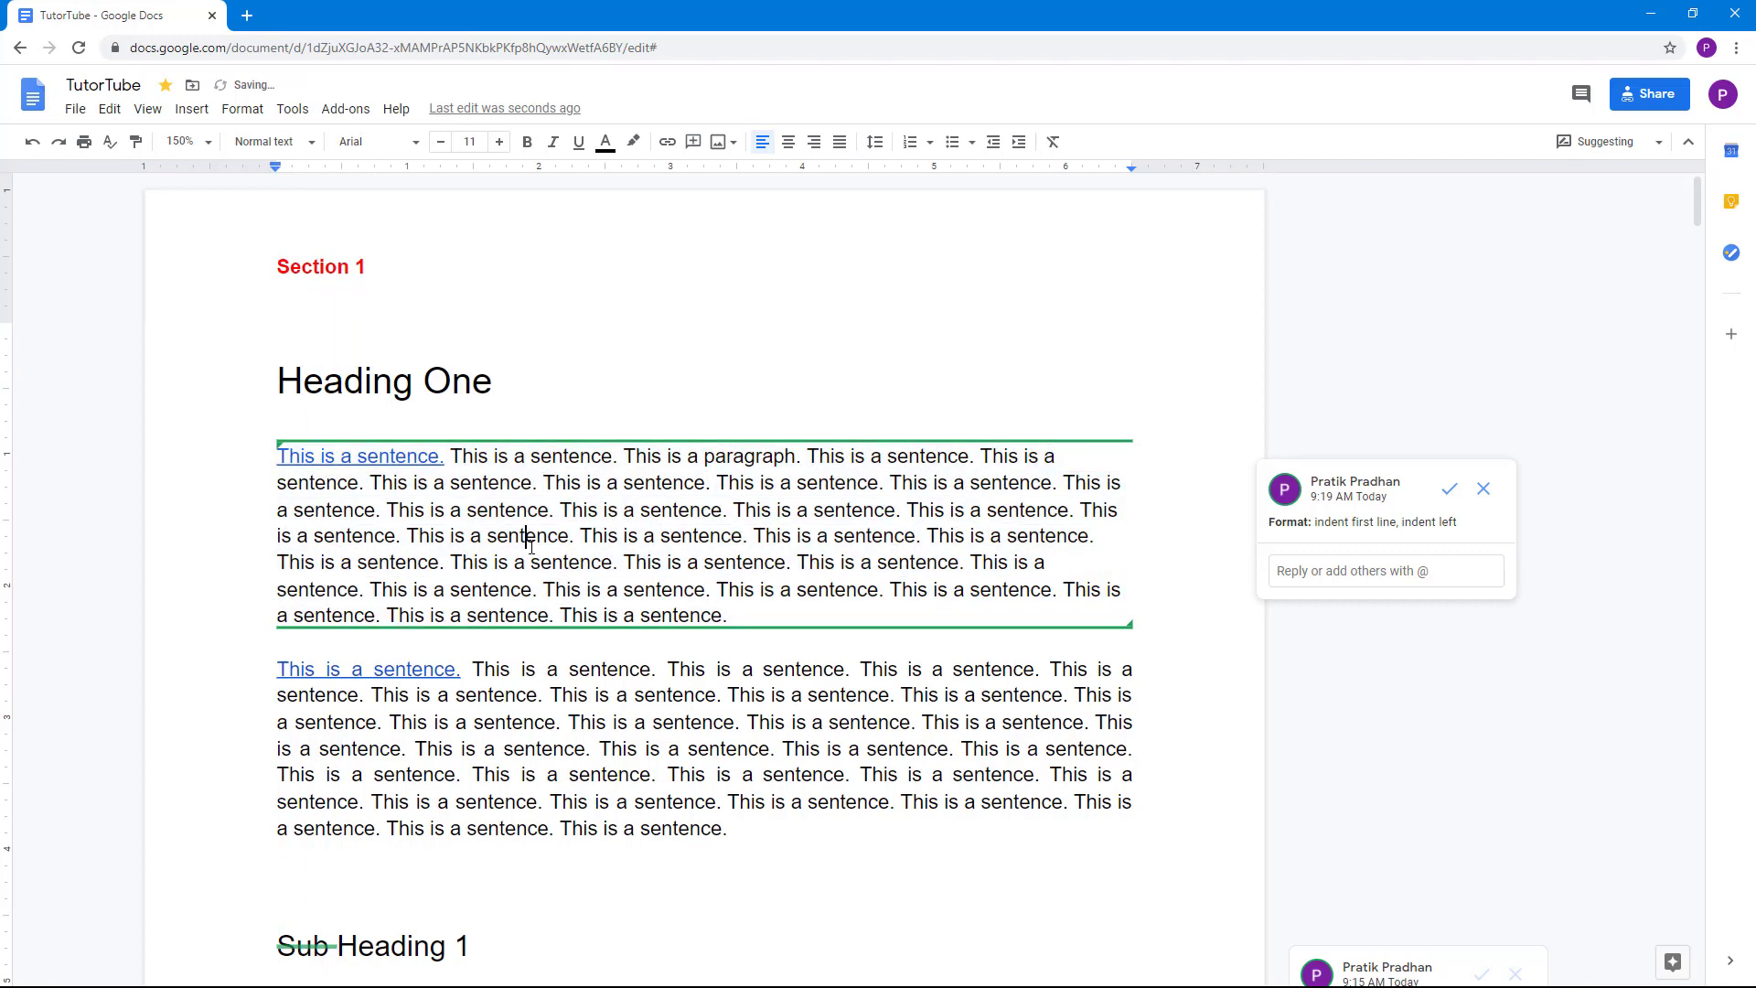
# - Accept the suggested indent formatting and switch the mode to Editing
pyautogui.click(1443, 491)
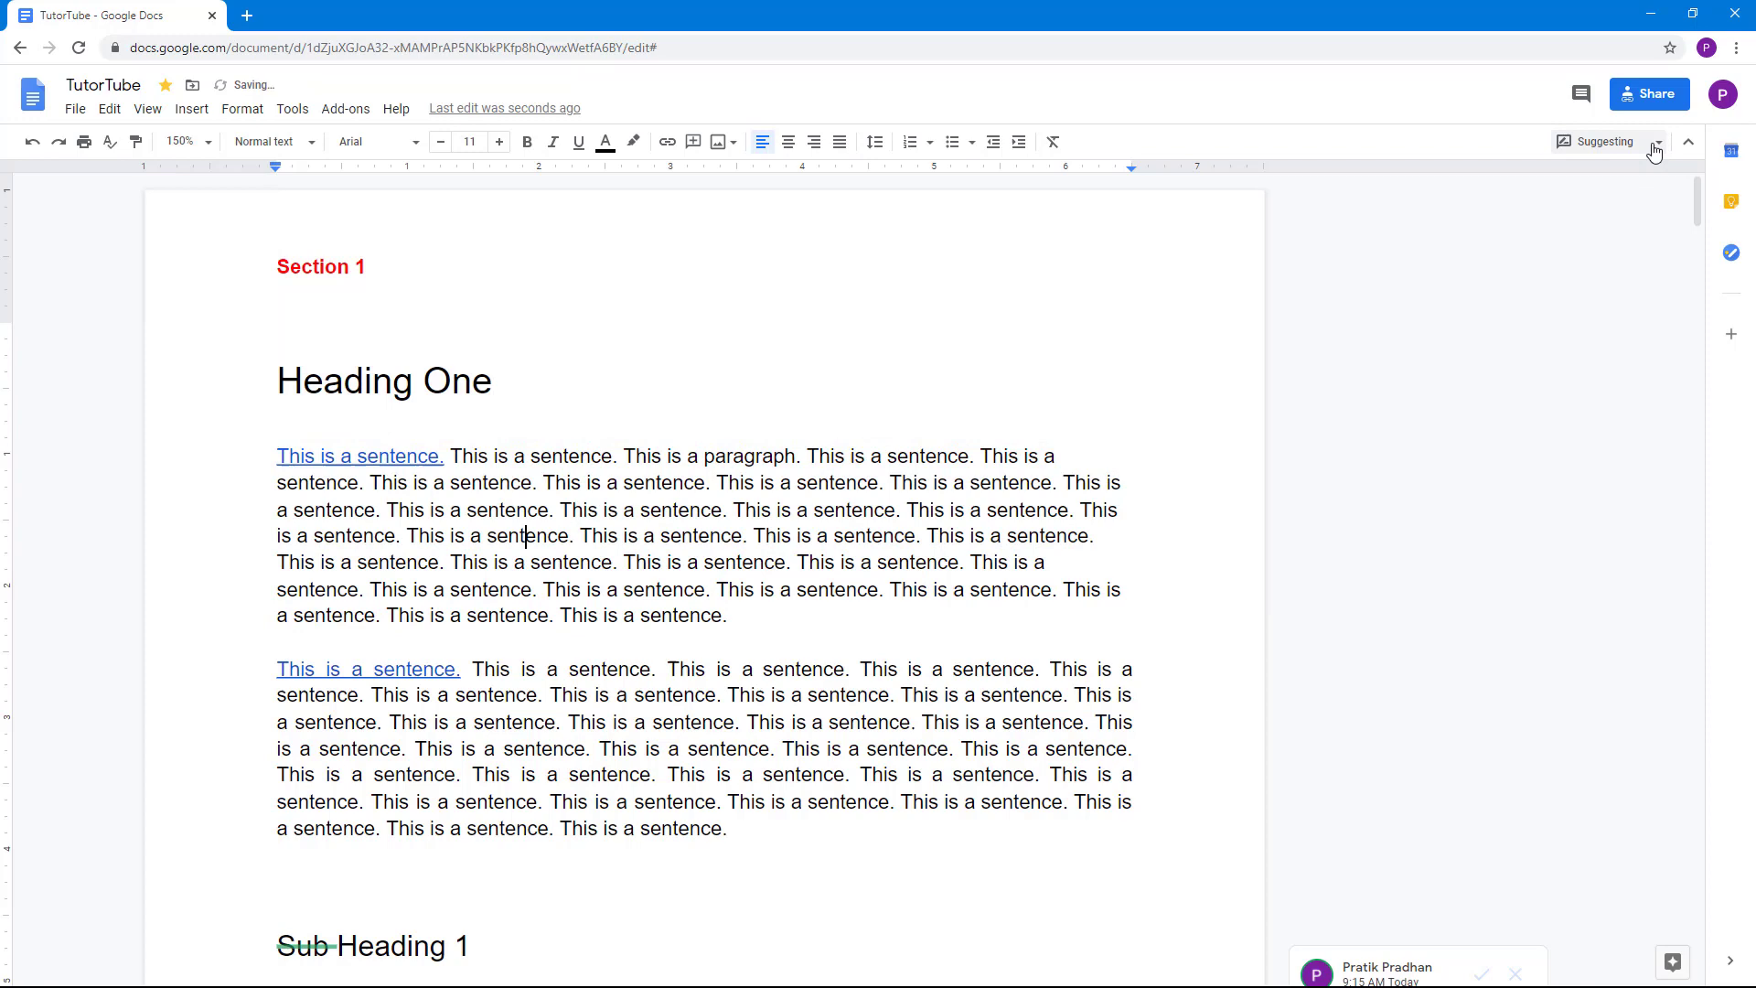
pyautogui.click(1609, 142)
pyautogui.click(1614, 175)
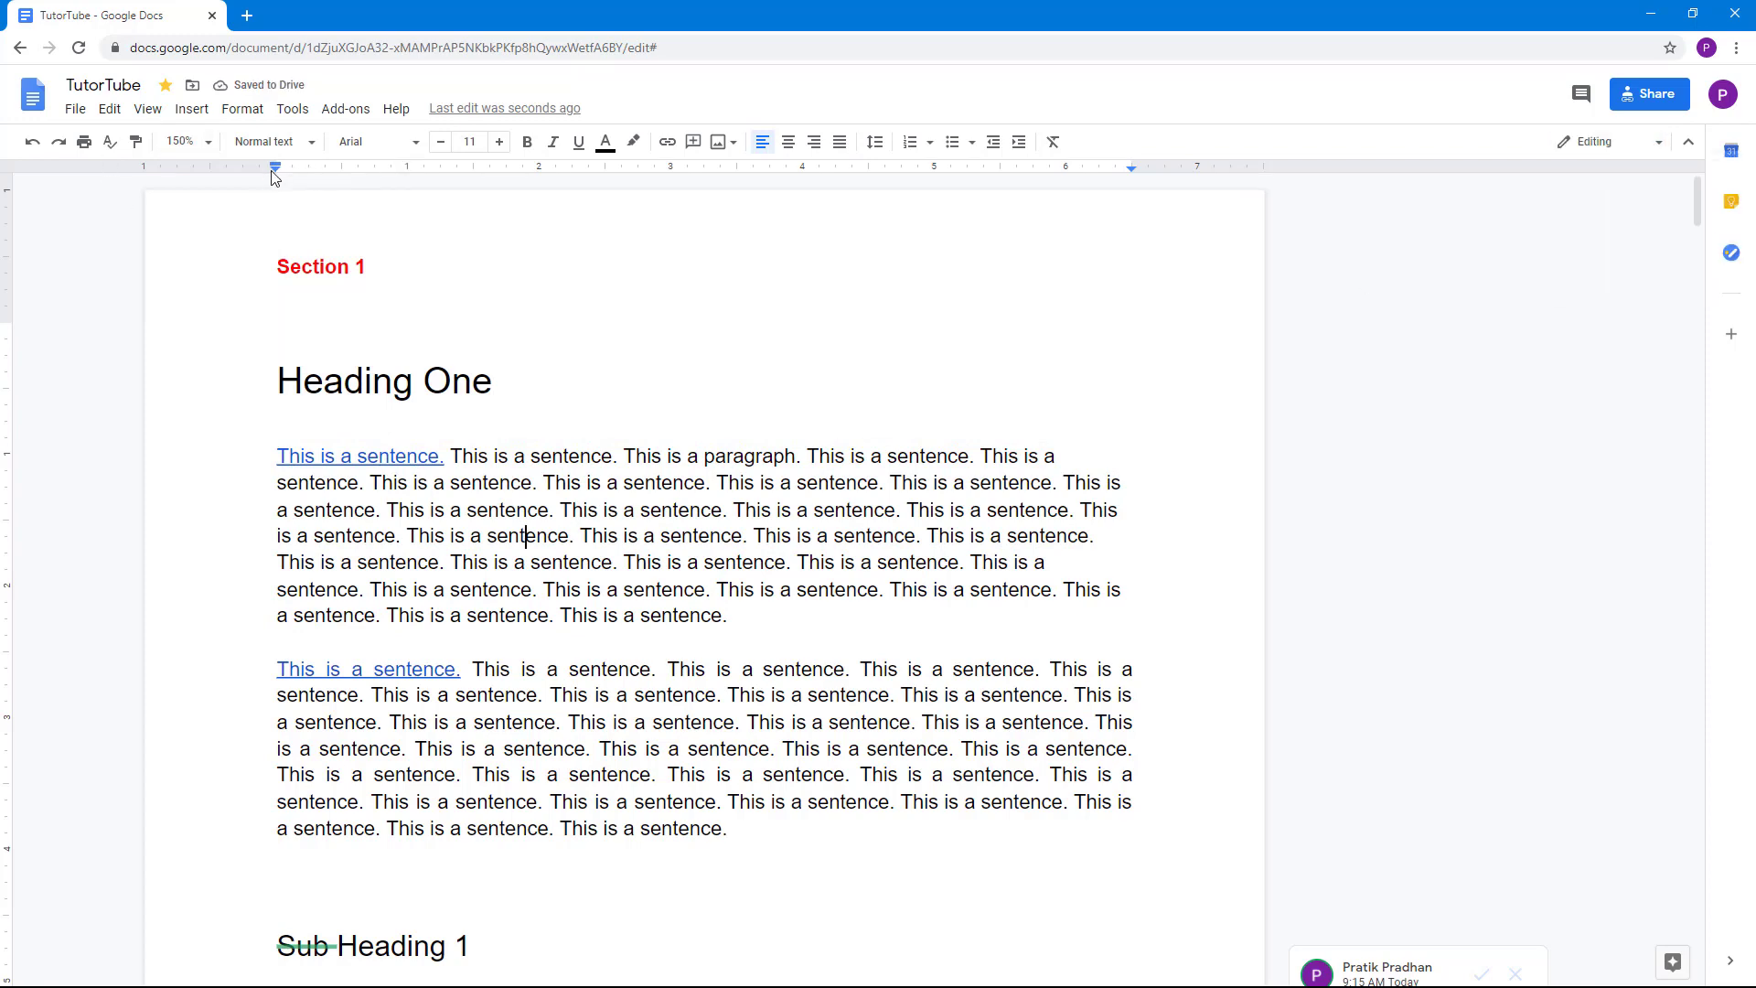
# - Set the first paragraph's left indent to about 2 inches, then Heading One through the second paragraph to 1.7 inches
pyautogui.moveTo(279, 175)
pyautogui.mouseDown()
pyautogui.moveTo(409, 175)
pyautogui.moveTo(276, 175)
pyautogui.mouseUp()
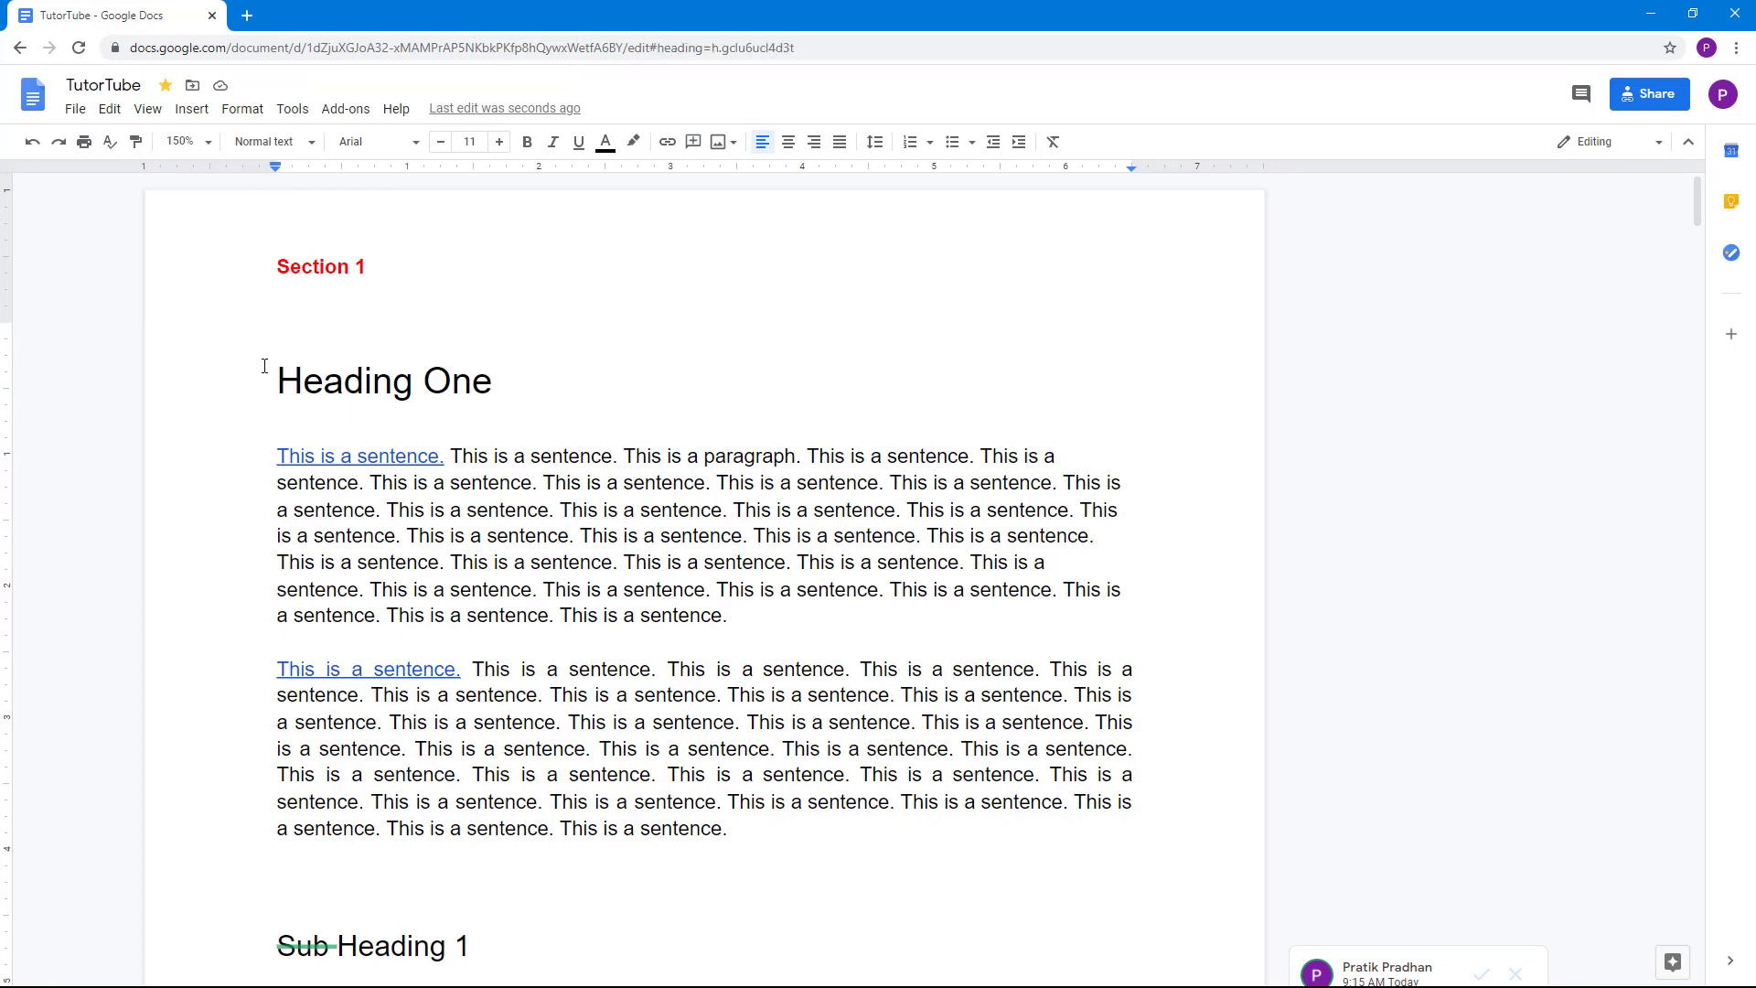
pyautogui.moveTo(271, 366); pyautogui.dragTo(833, 820)
pyautogui.moveTo(275, 168)
pyautogui.mouseDown()
pyautogui.moveTo(365, 173)
pyautogui.moveTo(275, 174)
pyautogui.mouseUp()
# - Pull Heading One's right indent inward, keeping the first paragraph at full width
pyautogui.click(1138, 382)
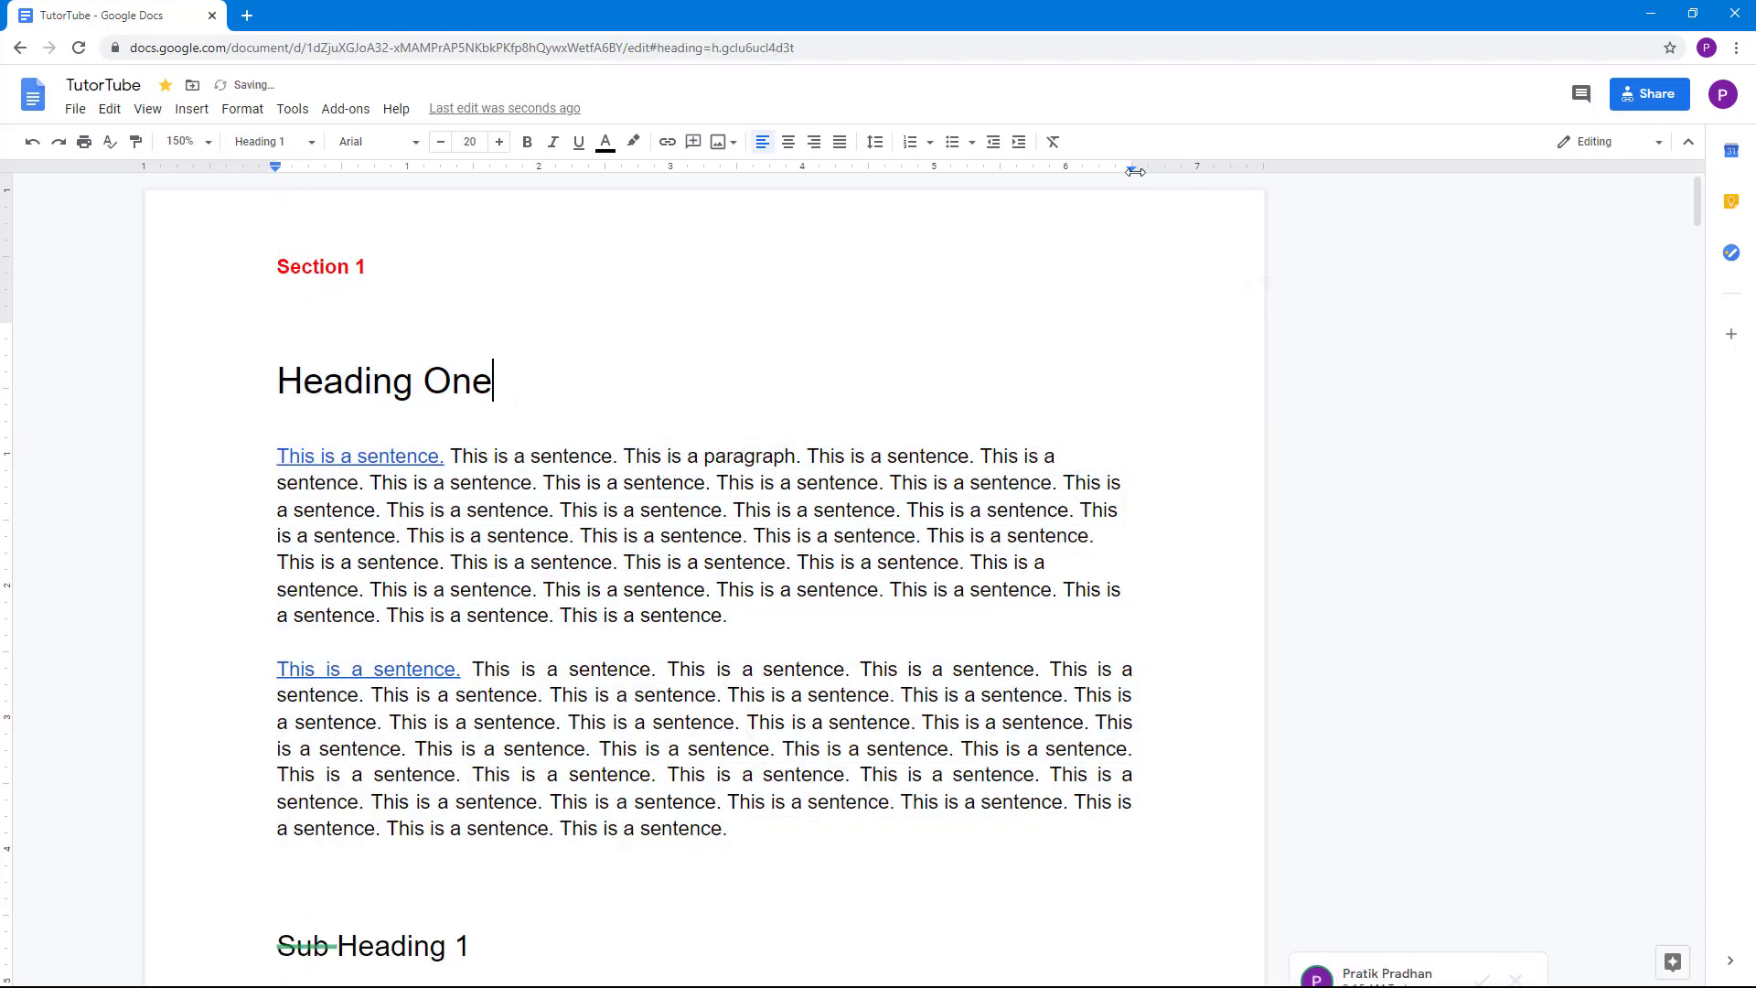
pyautogui.moveTo(1131, 168); pyautogui.dragTo(1018, 181)
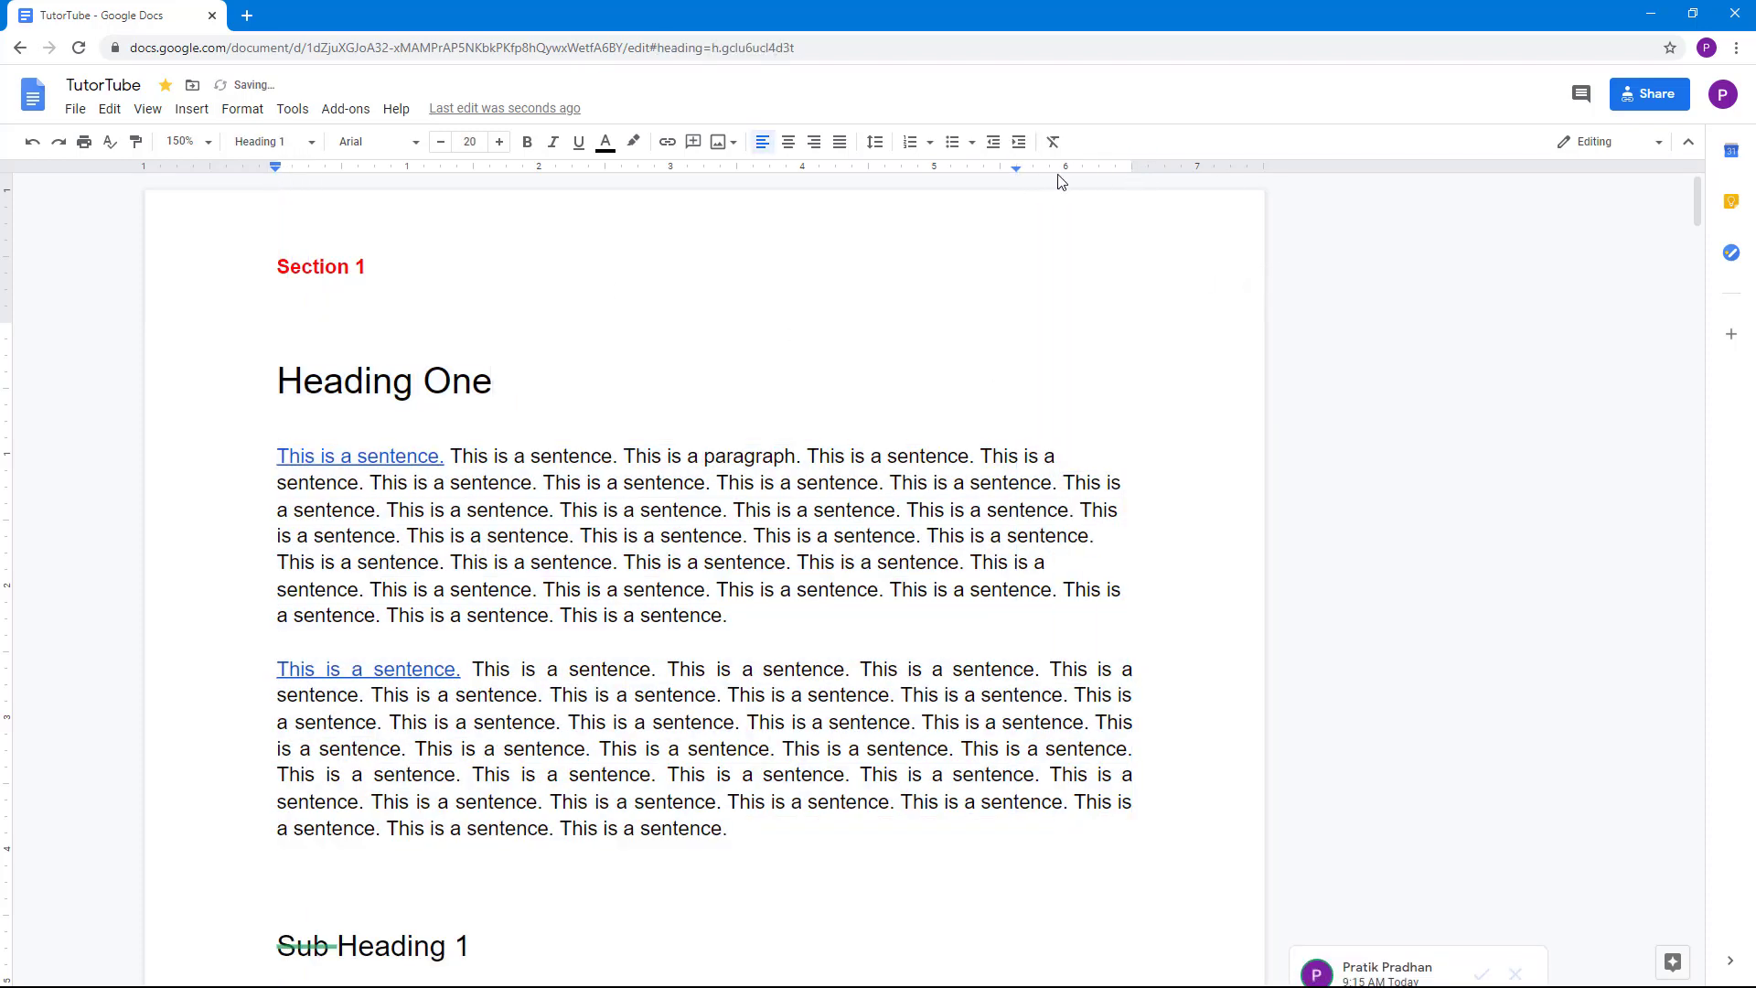
pyautogui.click(959, 512)
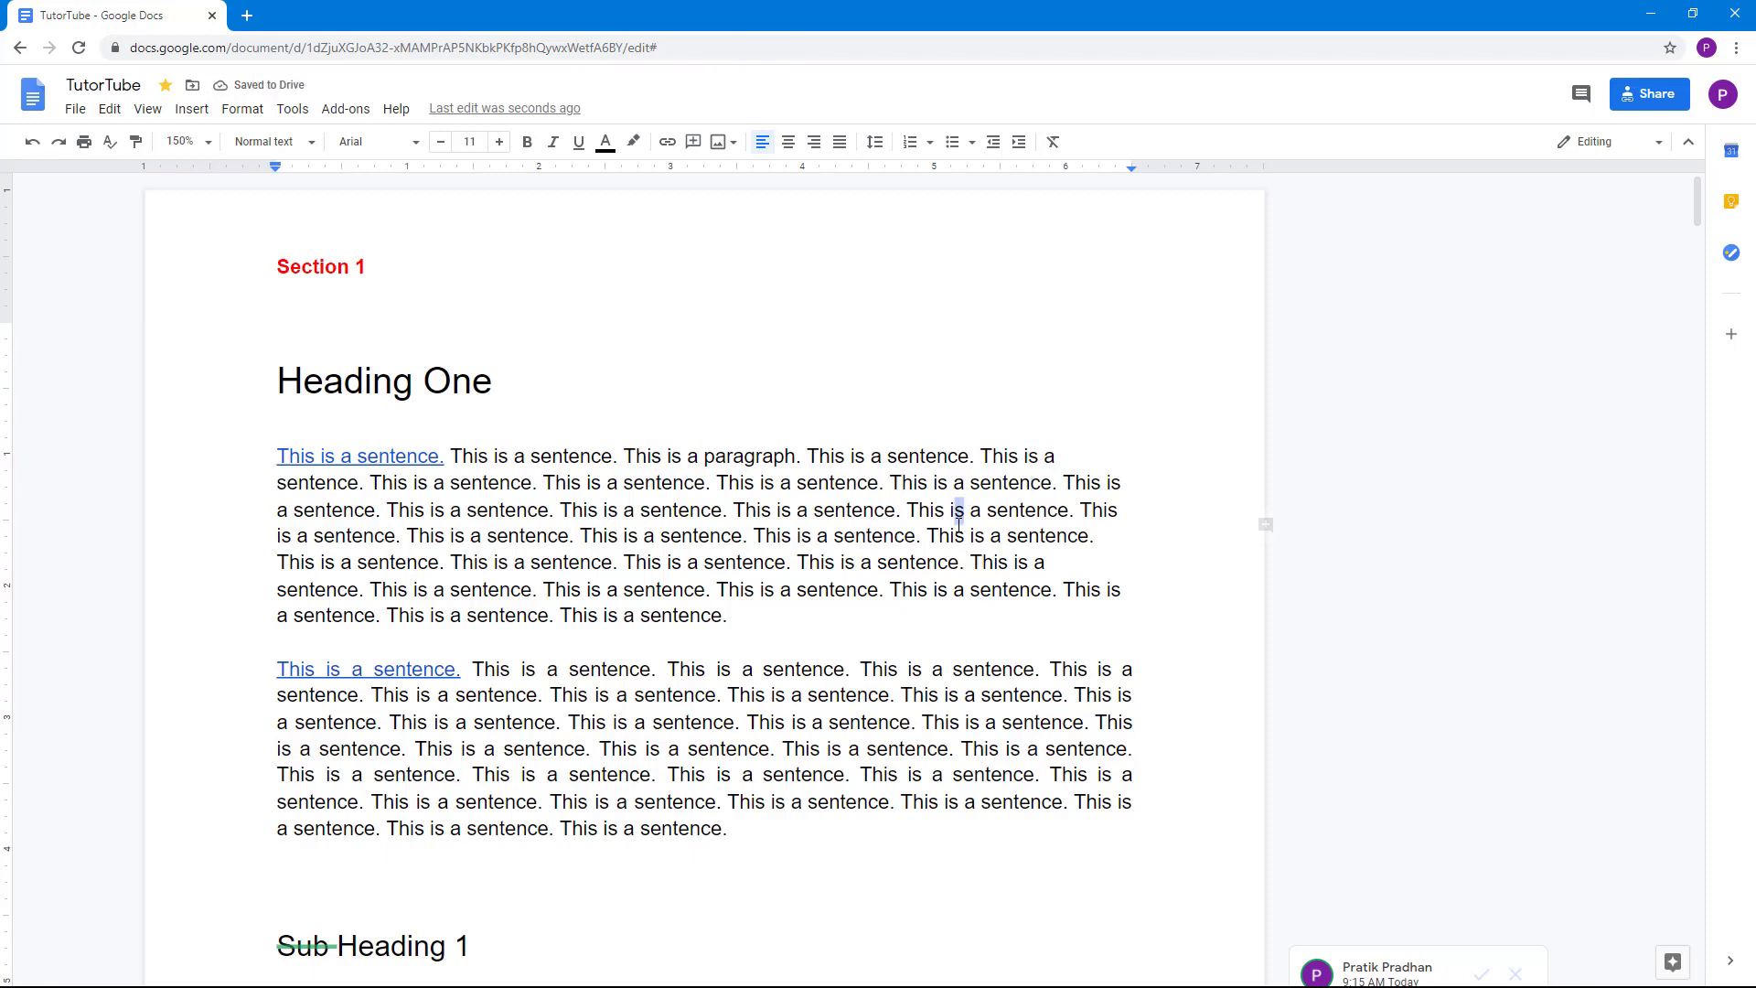
pyautogui.moveTo(885, 629); pyautogui.dragTo(279, 430)
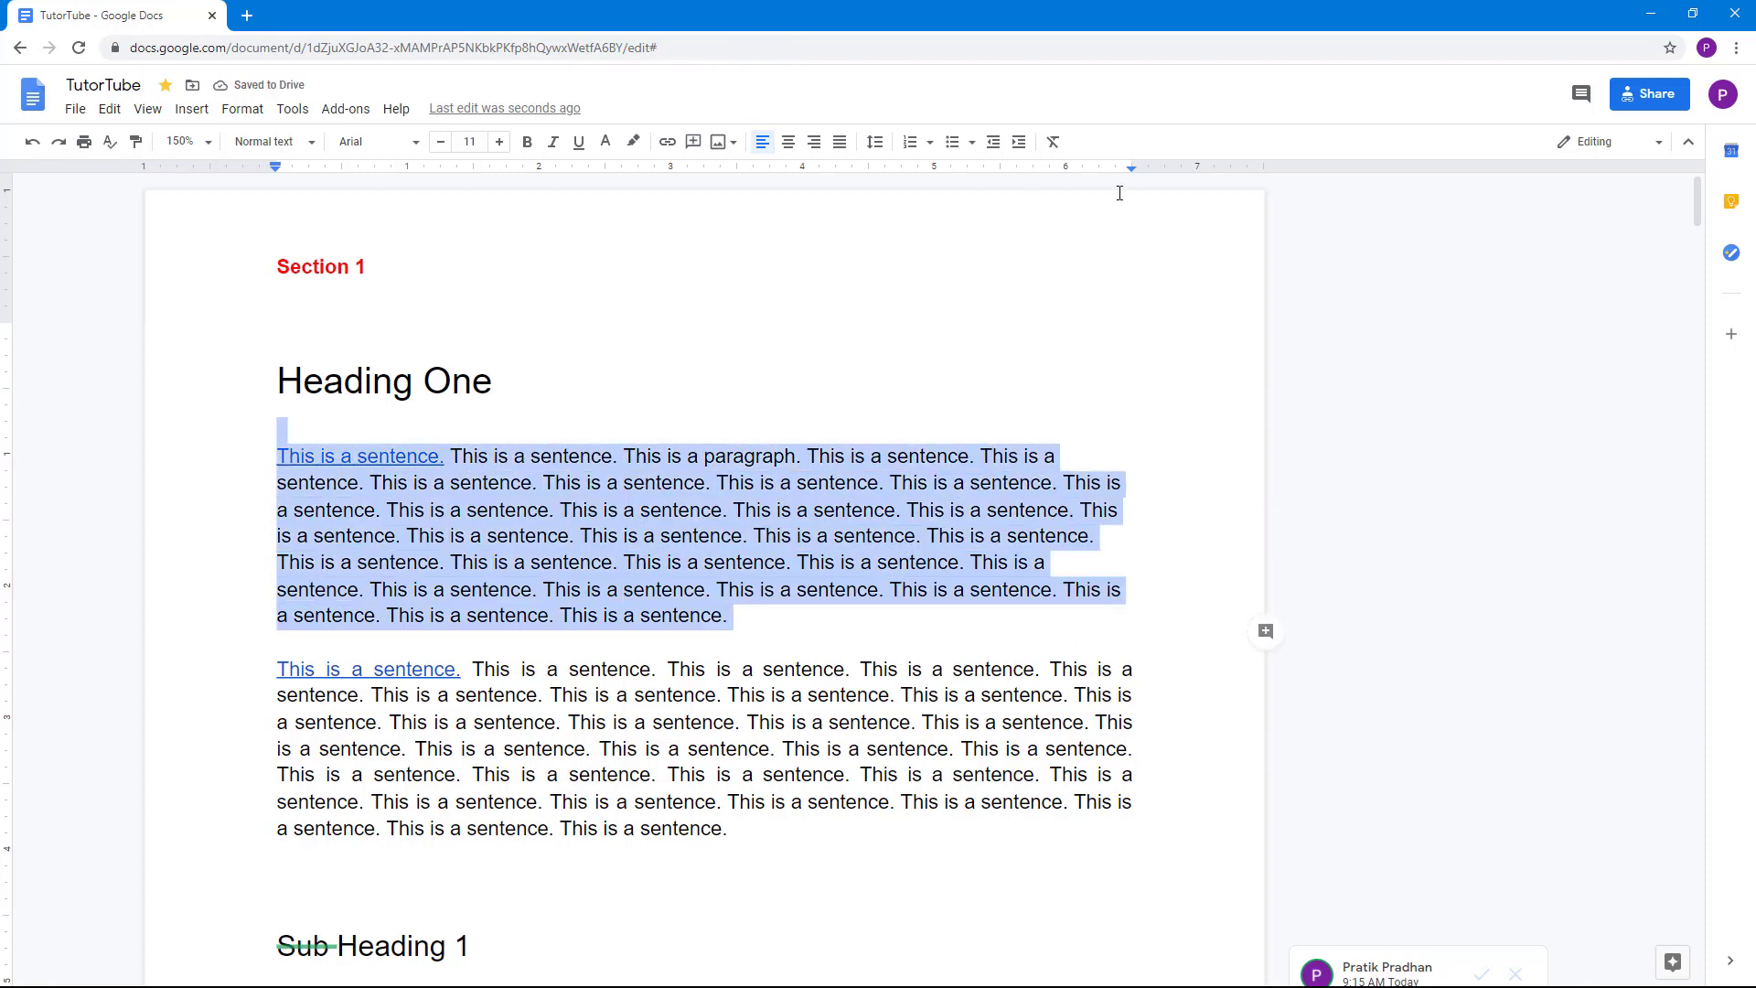
pyautogui.moveTo(1133, 167)
pyautogui.mouseDown()
pyautogui.moveTo(1017, 167)
pyautogui.moveTo(1126, 190)
pyautogui.moveTo(1132, 170)
pyautogui.mouseUp()
pyautogui.click(685, 506)
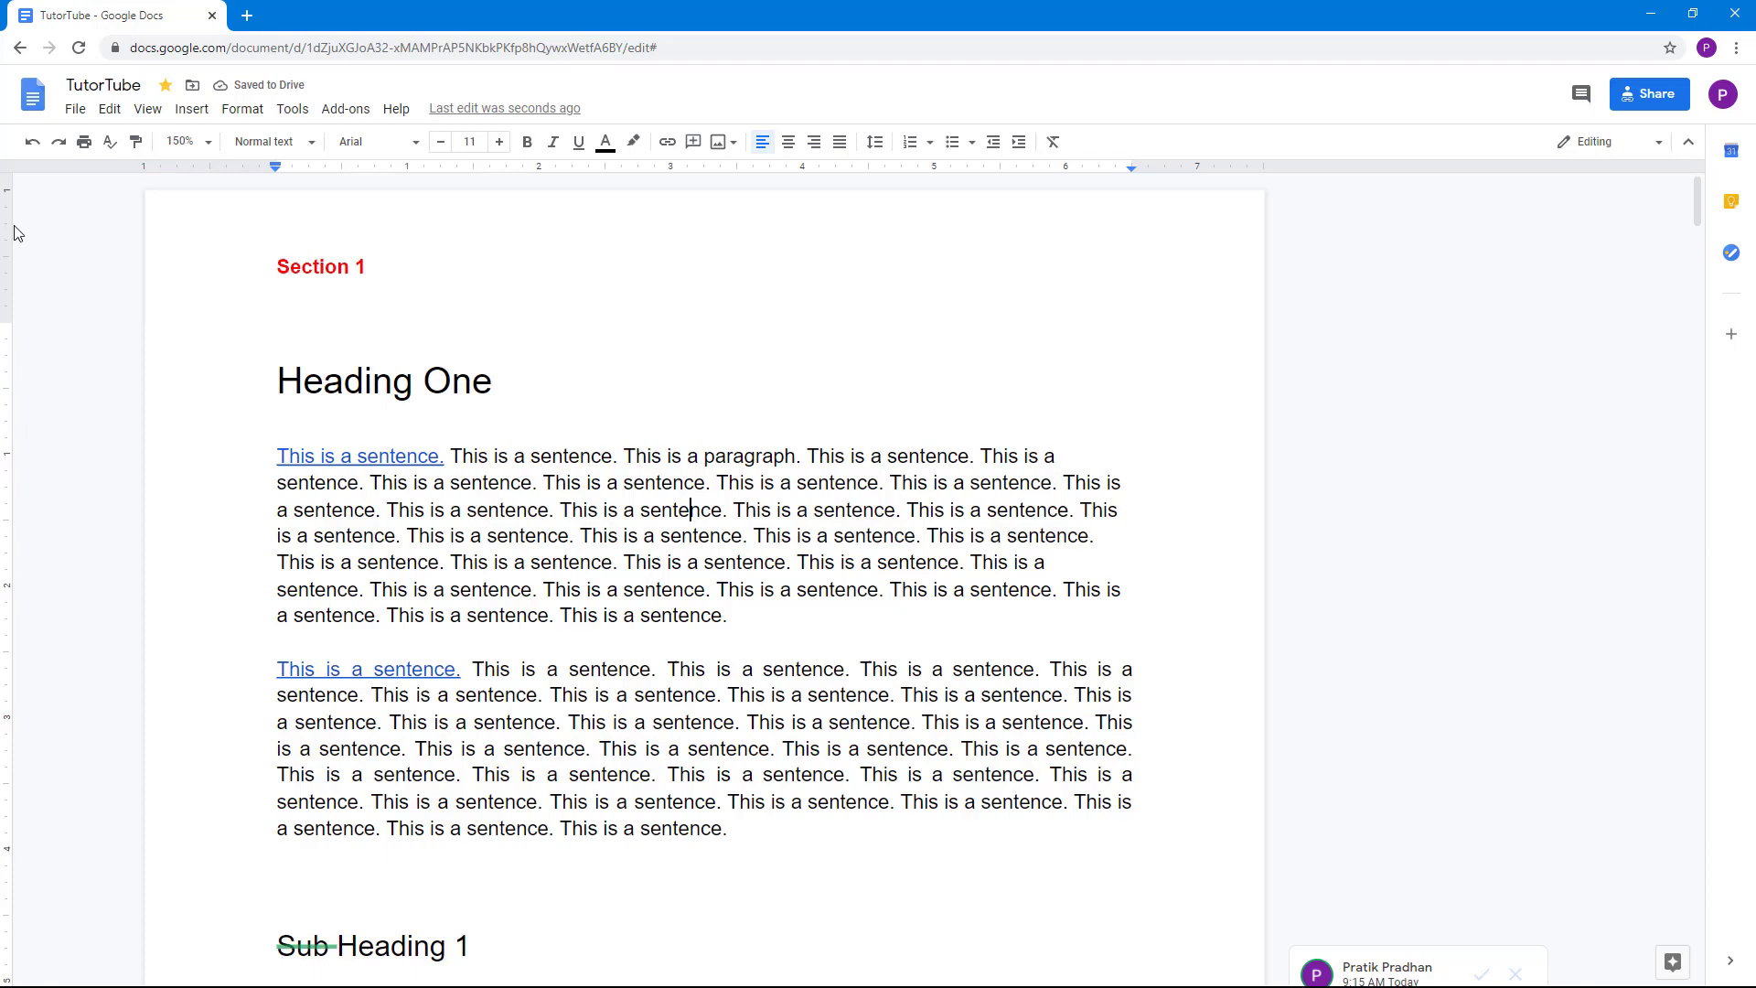
# - Adjust the top and bottom page margins on the vertical ruler, then select both paragraphs under Heading One
pyautogui.moveTo(2, 311)
pyautogui.mouseDown()
pyautogui.moveTo(3, 272)
pyautogui.moveTo(5, 316)
pyautogui.mouseUp()
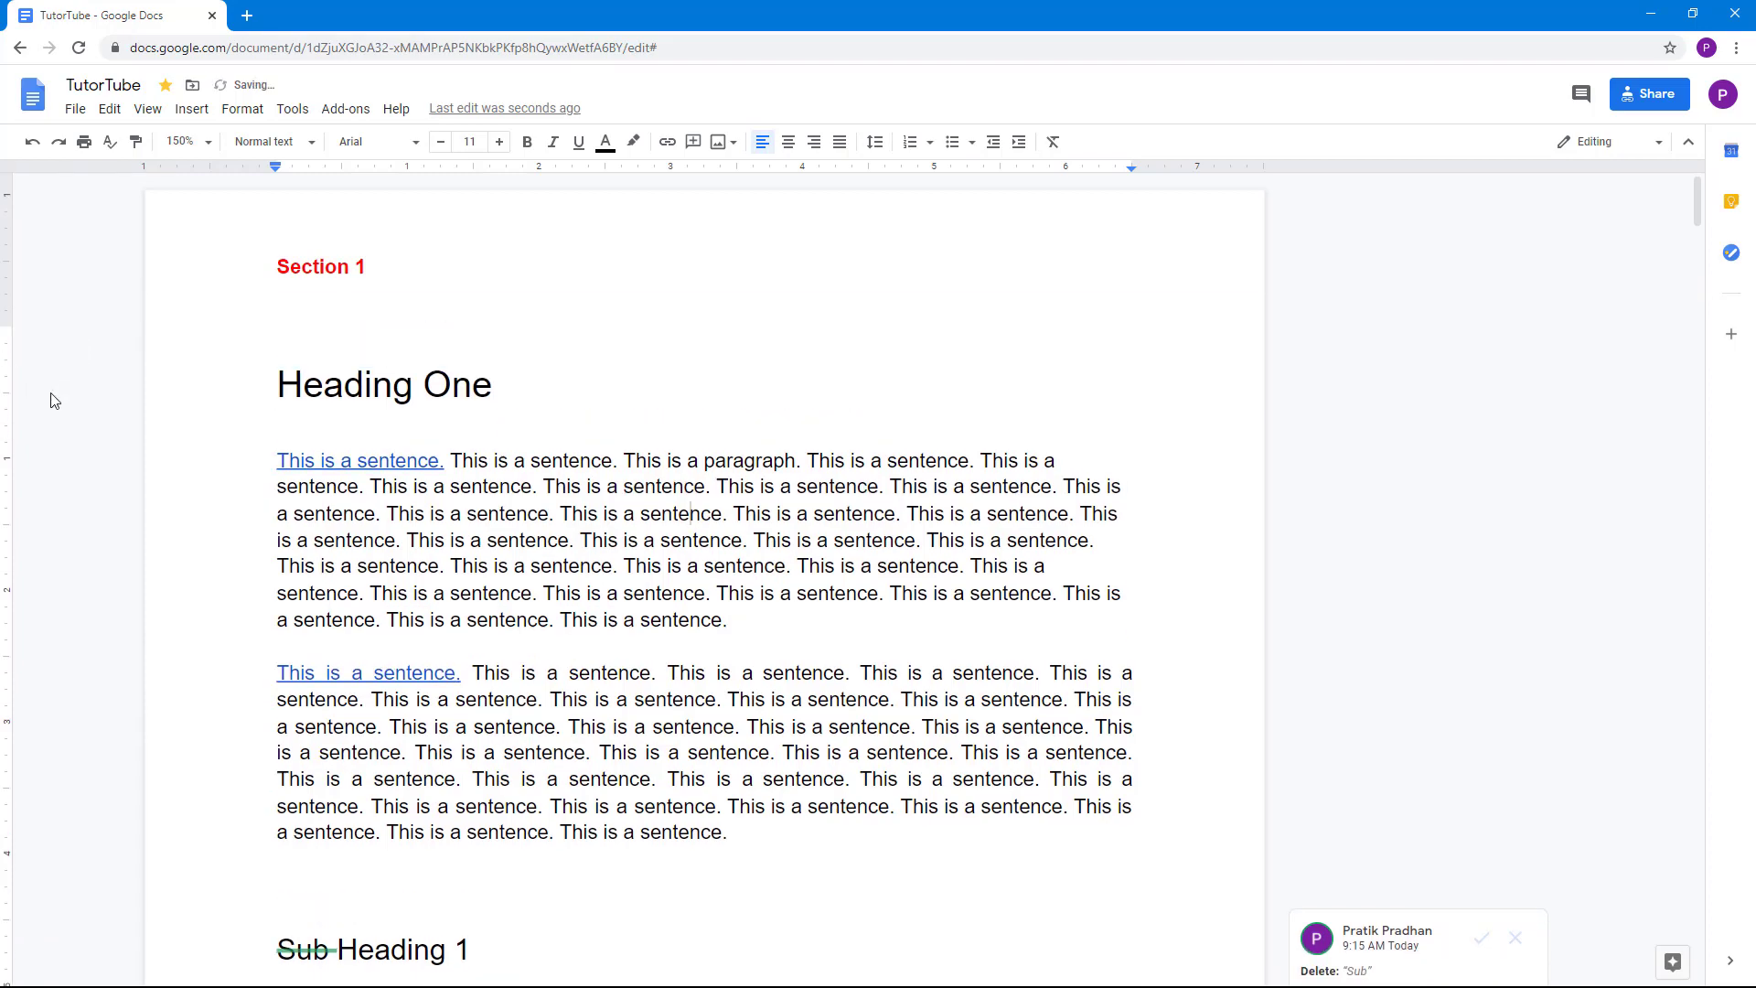
pyautogui.scroll(-8, 52, 397)
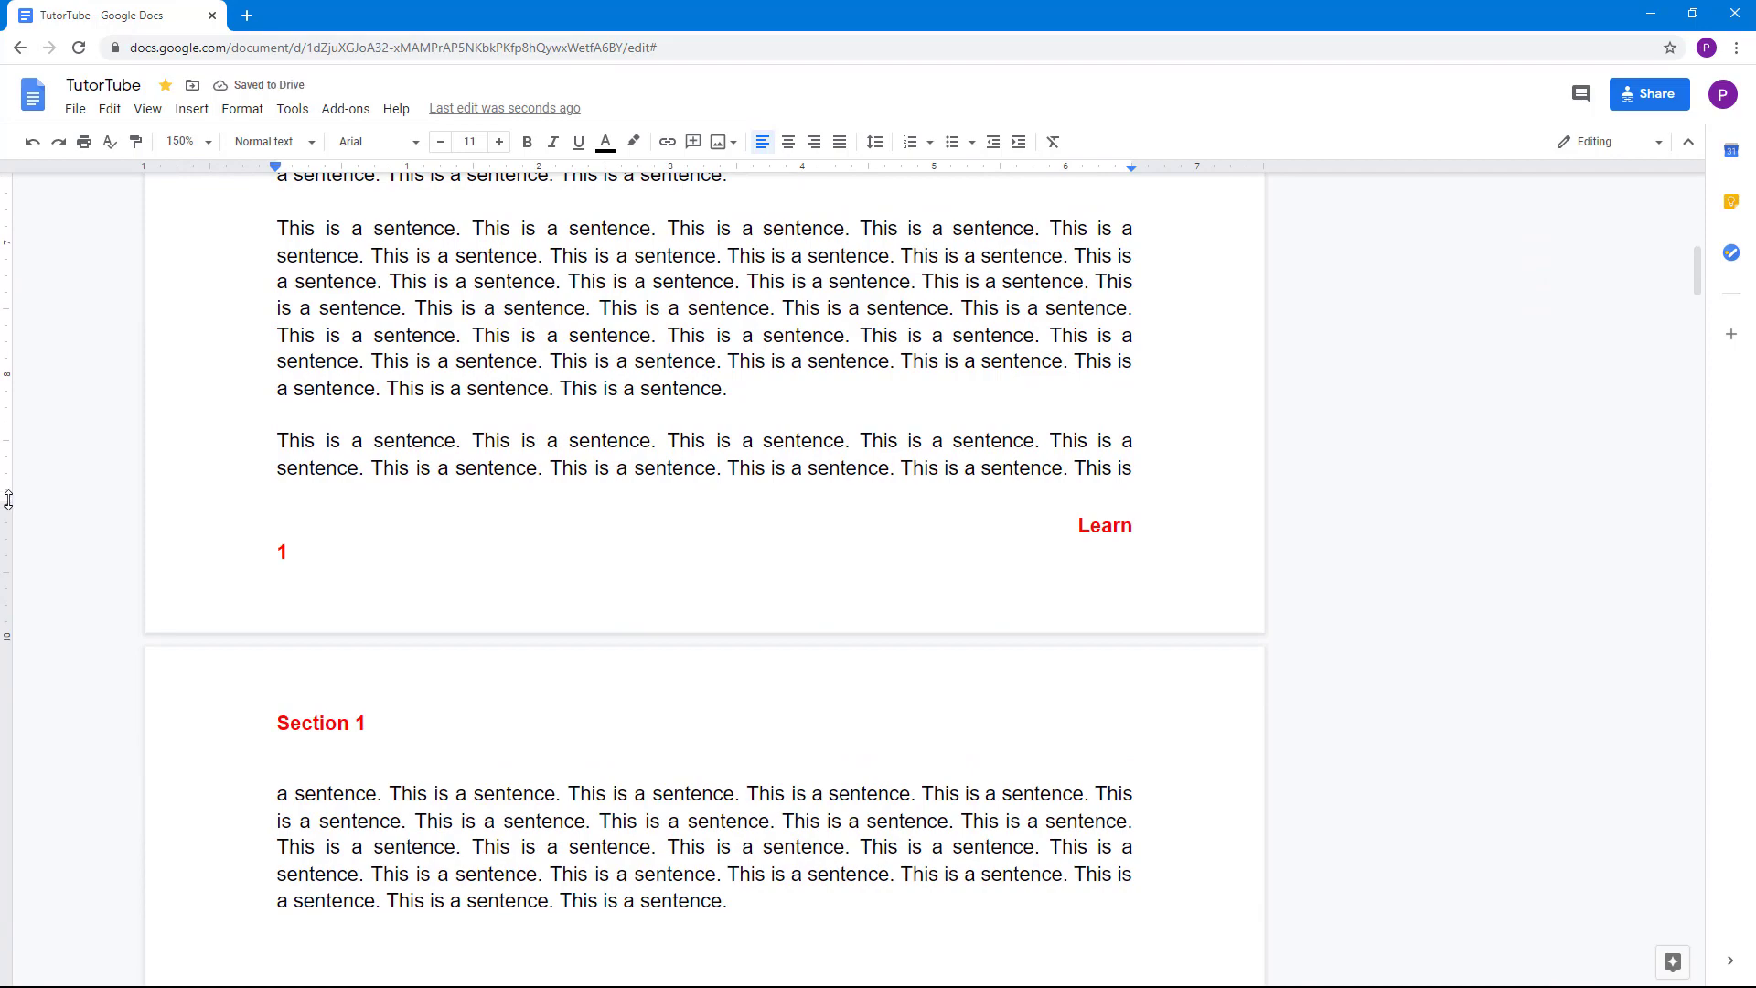
pyautogui.moveTo(6, 505)
pyautogui.mouseDown()
pyautogui.moveTo(8, 460)
pyautogui.moveTo(11, 489)
pyautogui.mouseUp()
pyautogui.scroll(10, 436, 283)
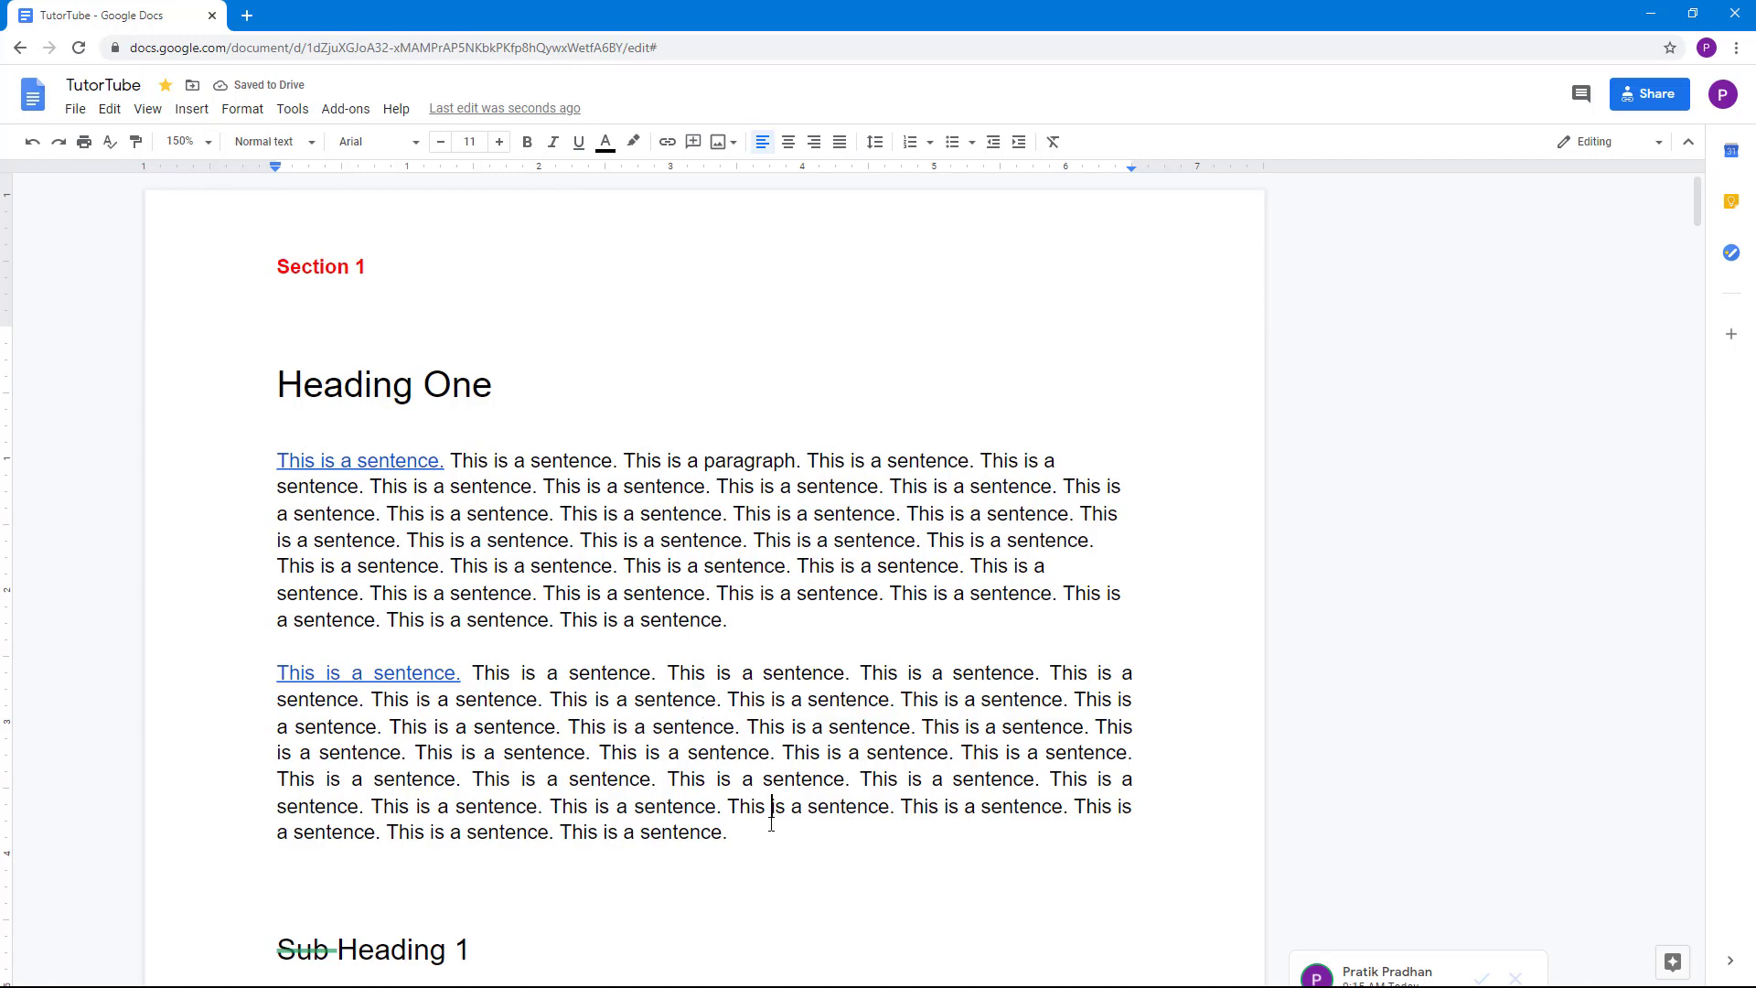
pyautogui.moveTo(771, 808); pyautogui.dragTo(279, 462)
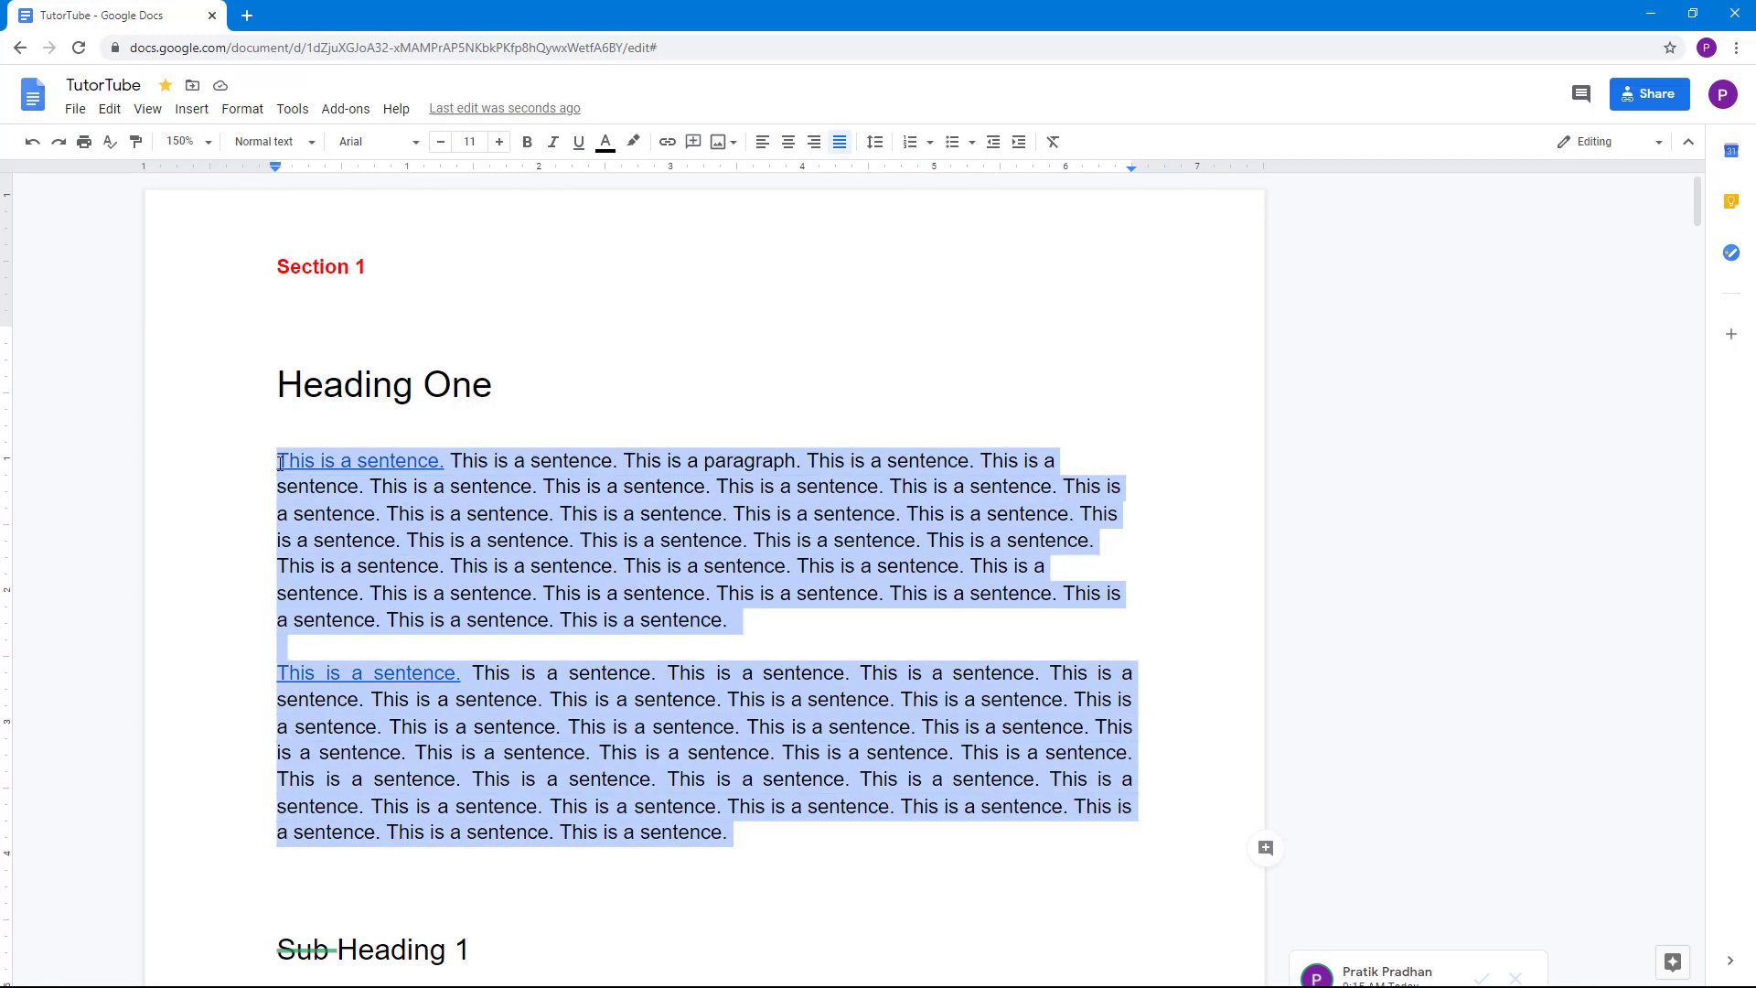
# - Apply the three-column preset to the selected paragraphs
pyautogui.click(181, 113)
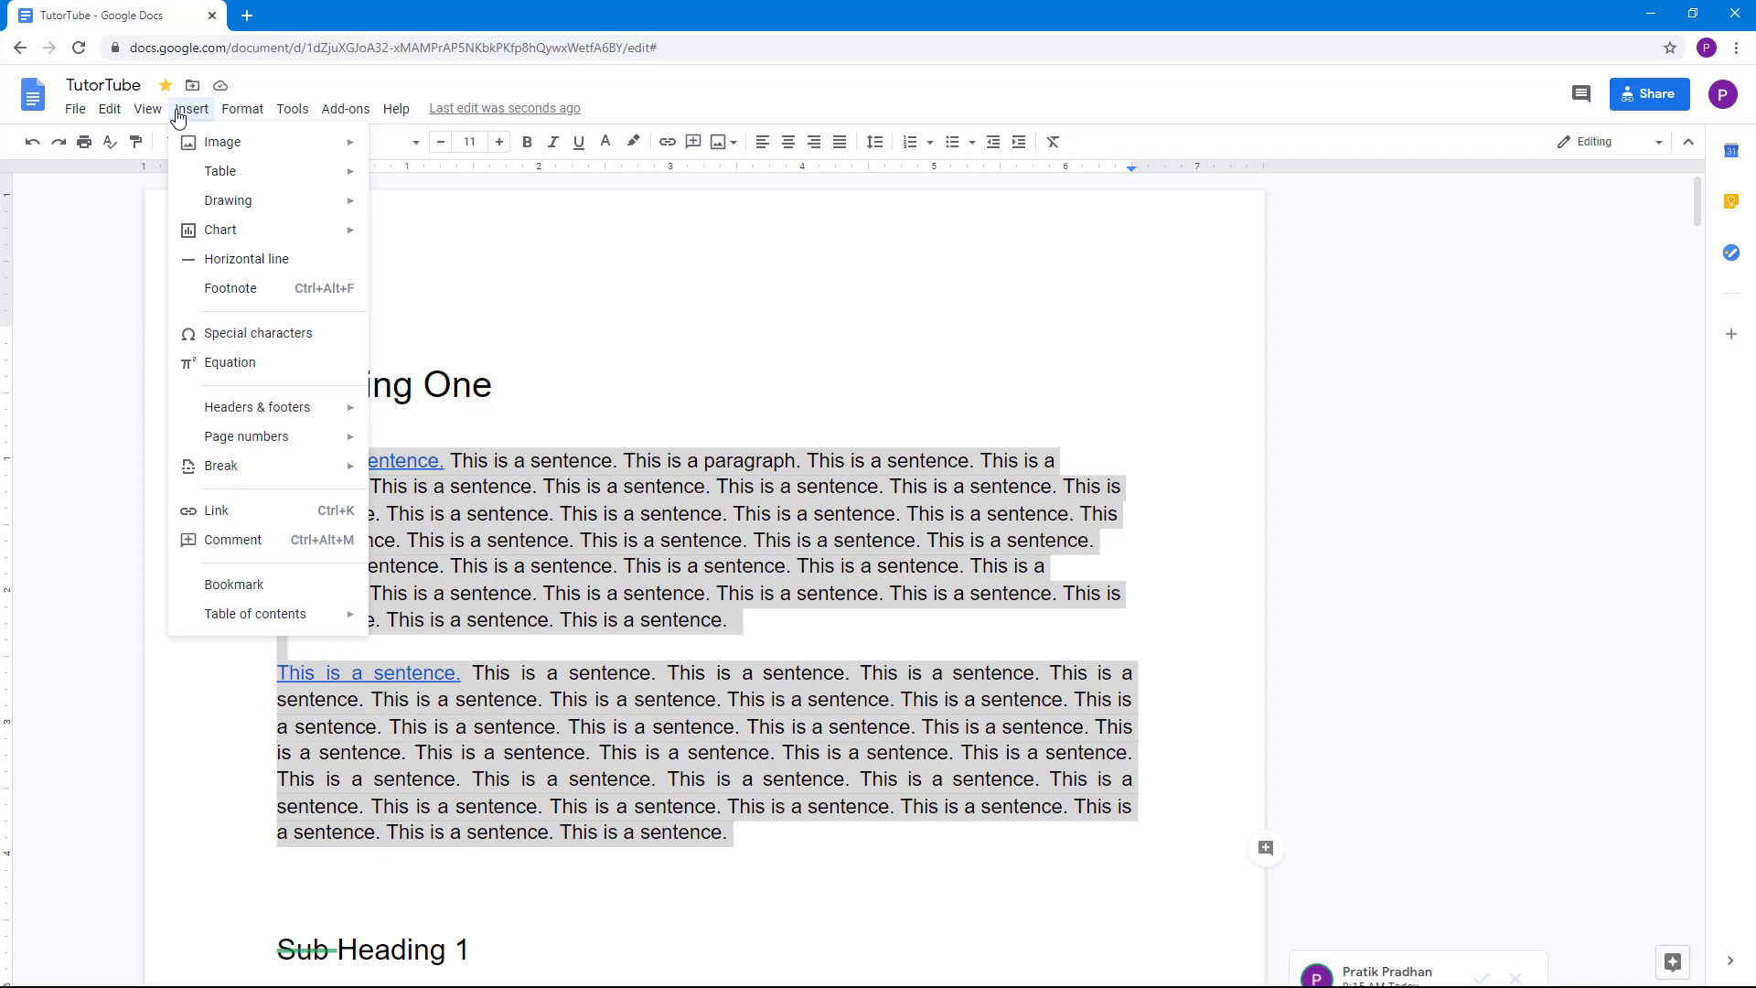
pyautogui.moveTo(243, 109)
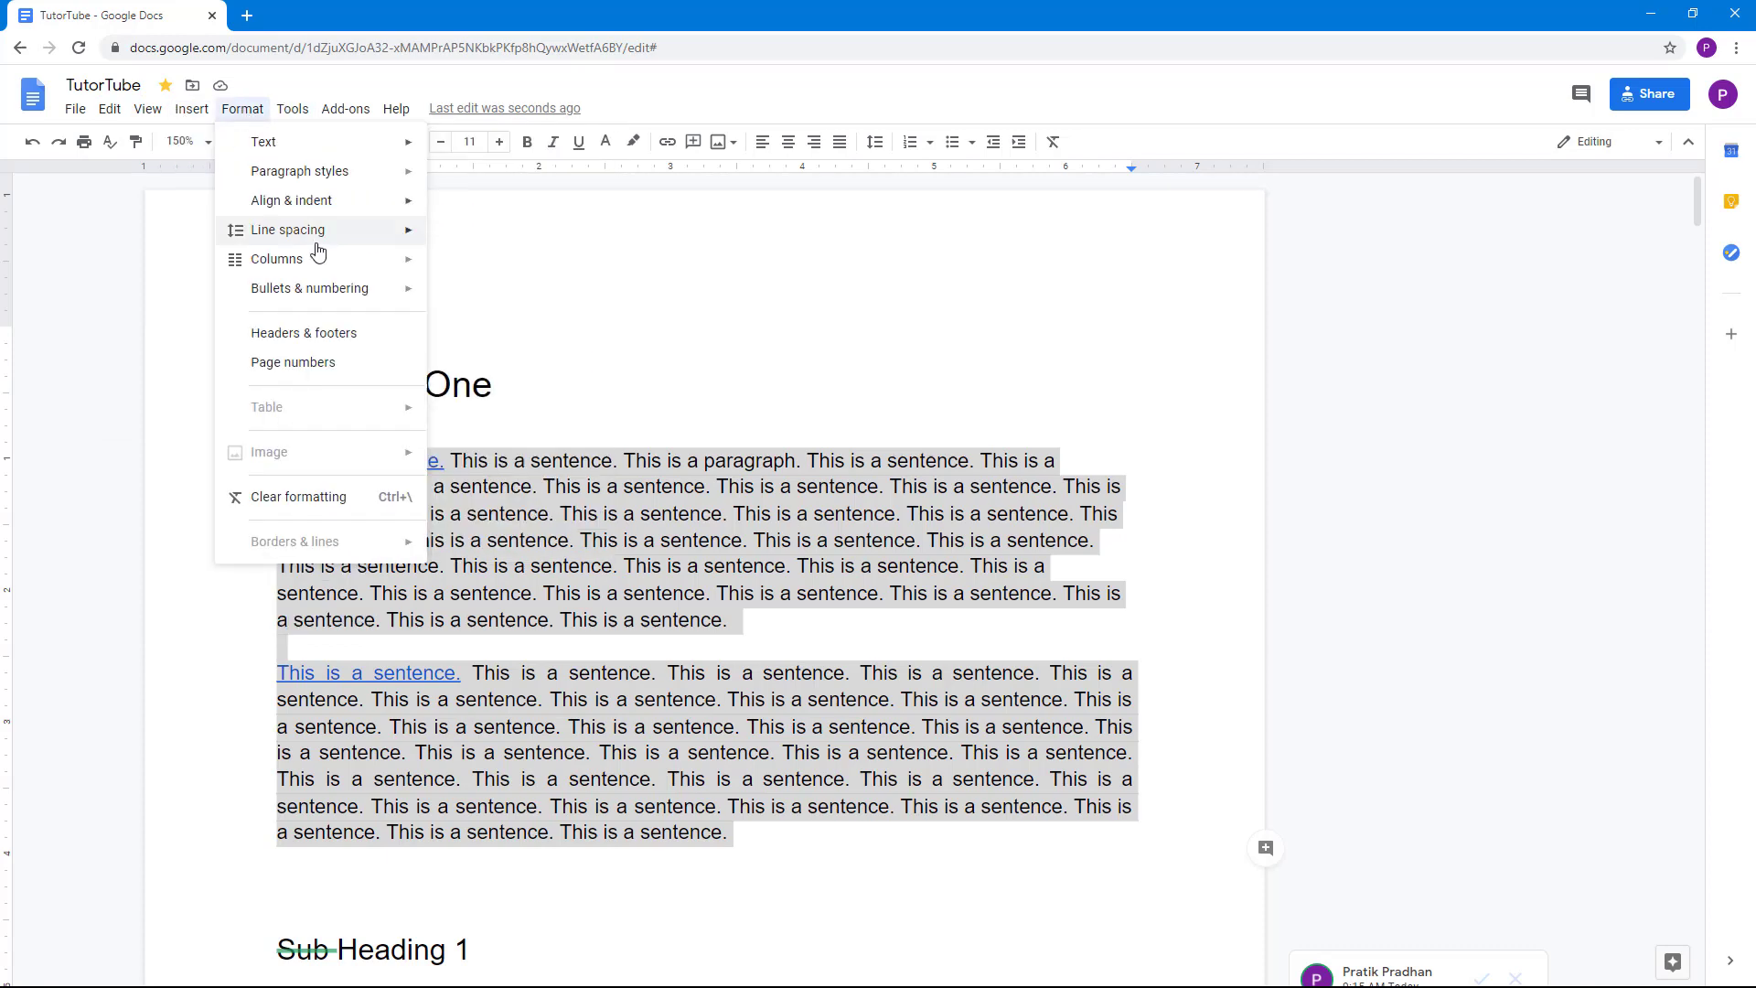
pyautogui.moveTo(400, 268)
pyautogui.click(594, 314)
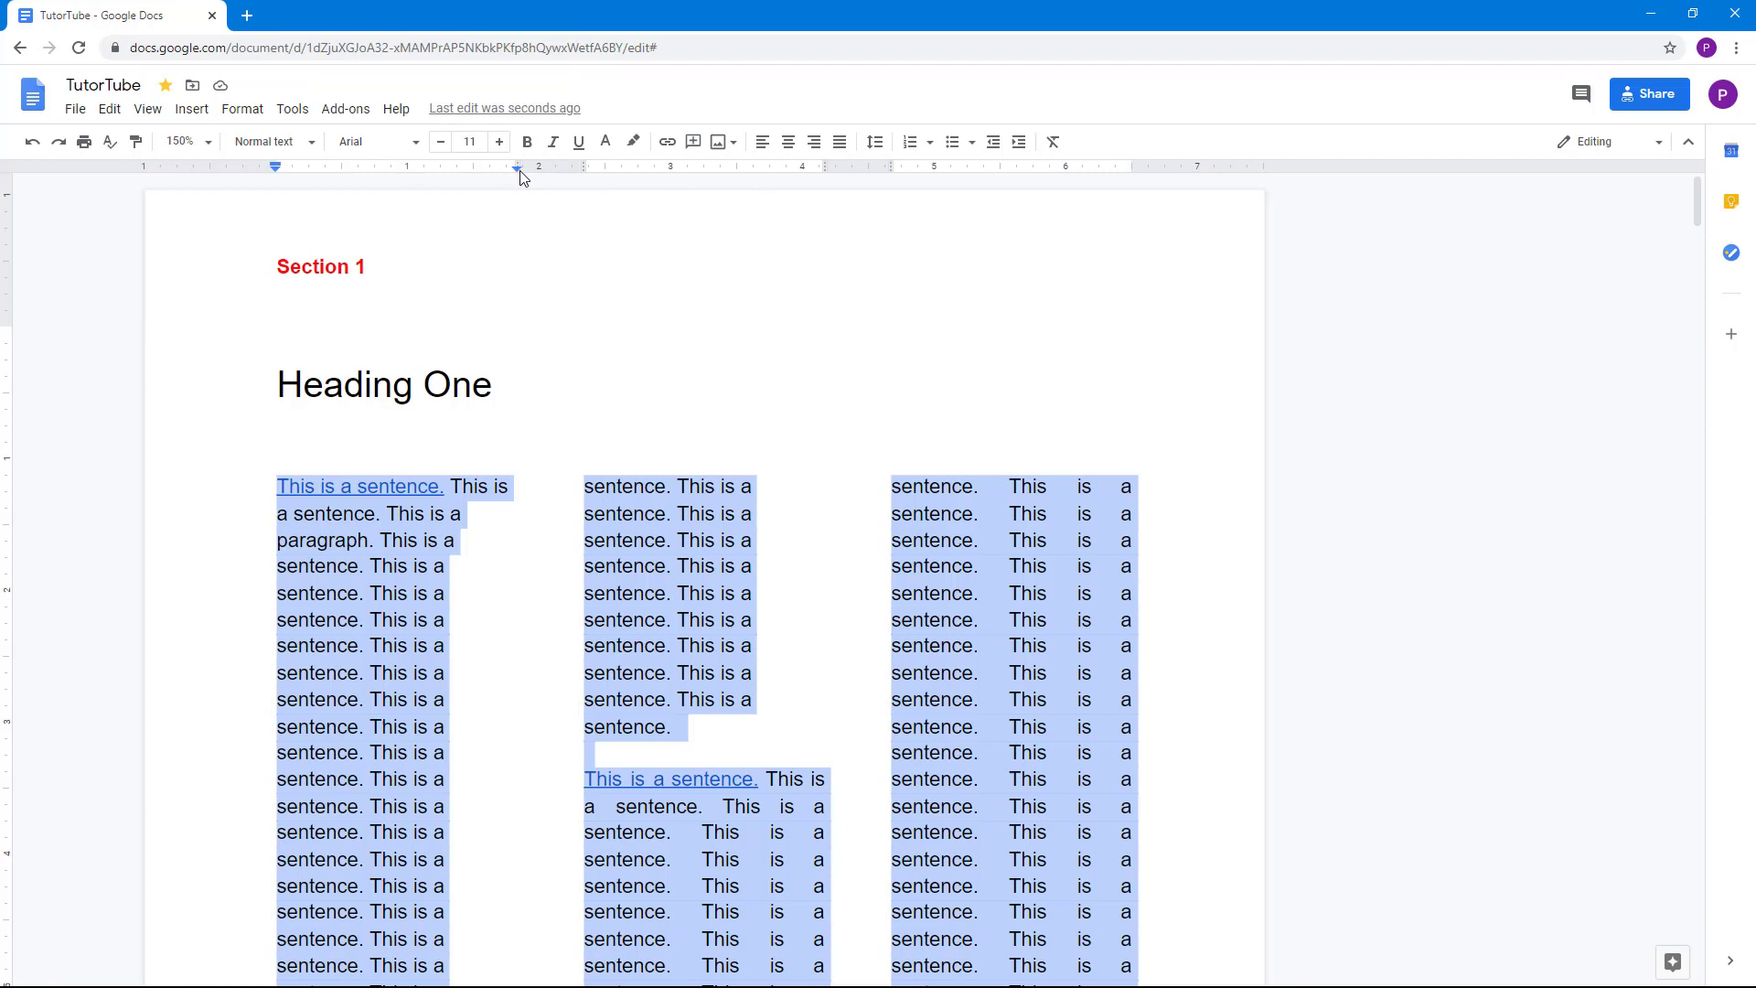
# - Narrow the columns to about 2.0 inches and widen the gaps between them
pyautogui.moveTo(519, 168)
pyautogui.mouseDown()
pyautogui.moveTo(442, 173)
pyautogui.moveTo(568, 175)
pyautogui.mouseUp()
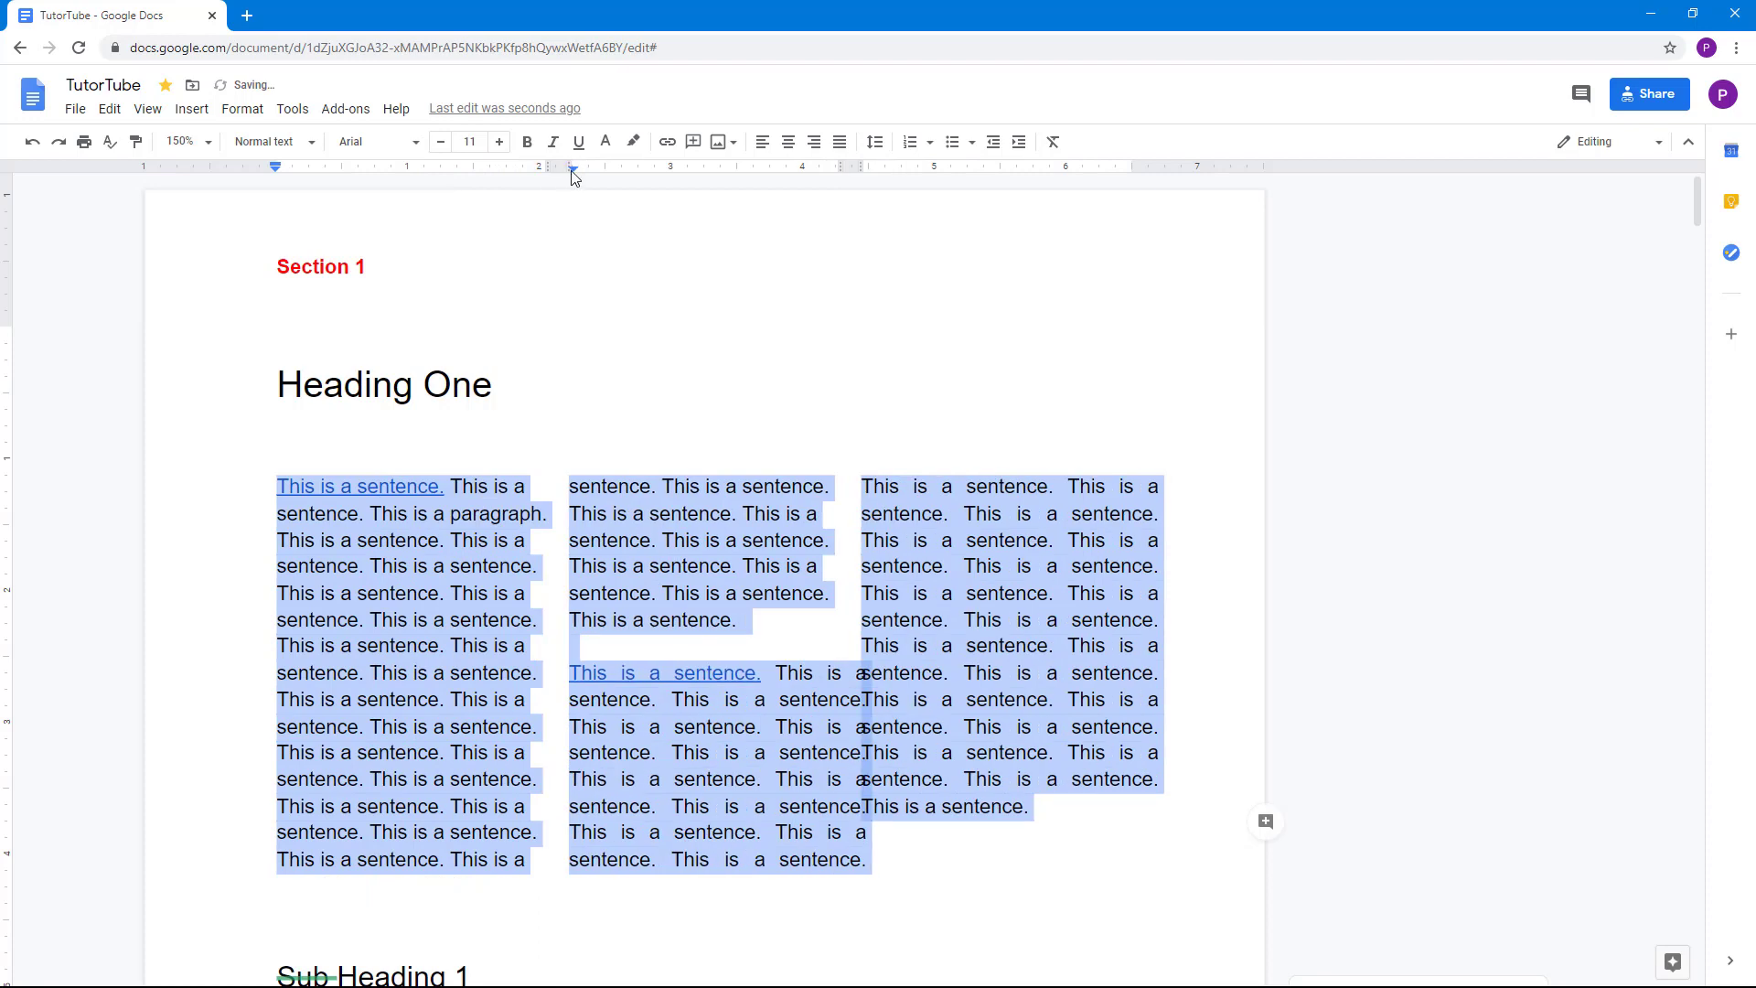
pyautogui.moveTo(864, 174); pyautogui.dragTo(885, 169)
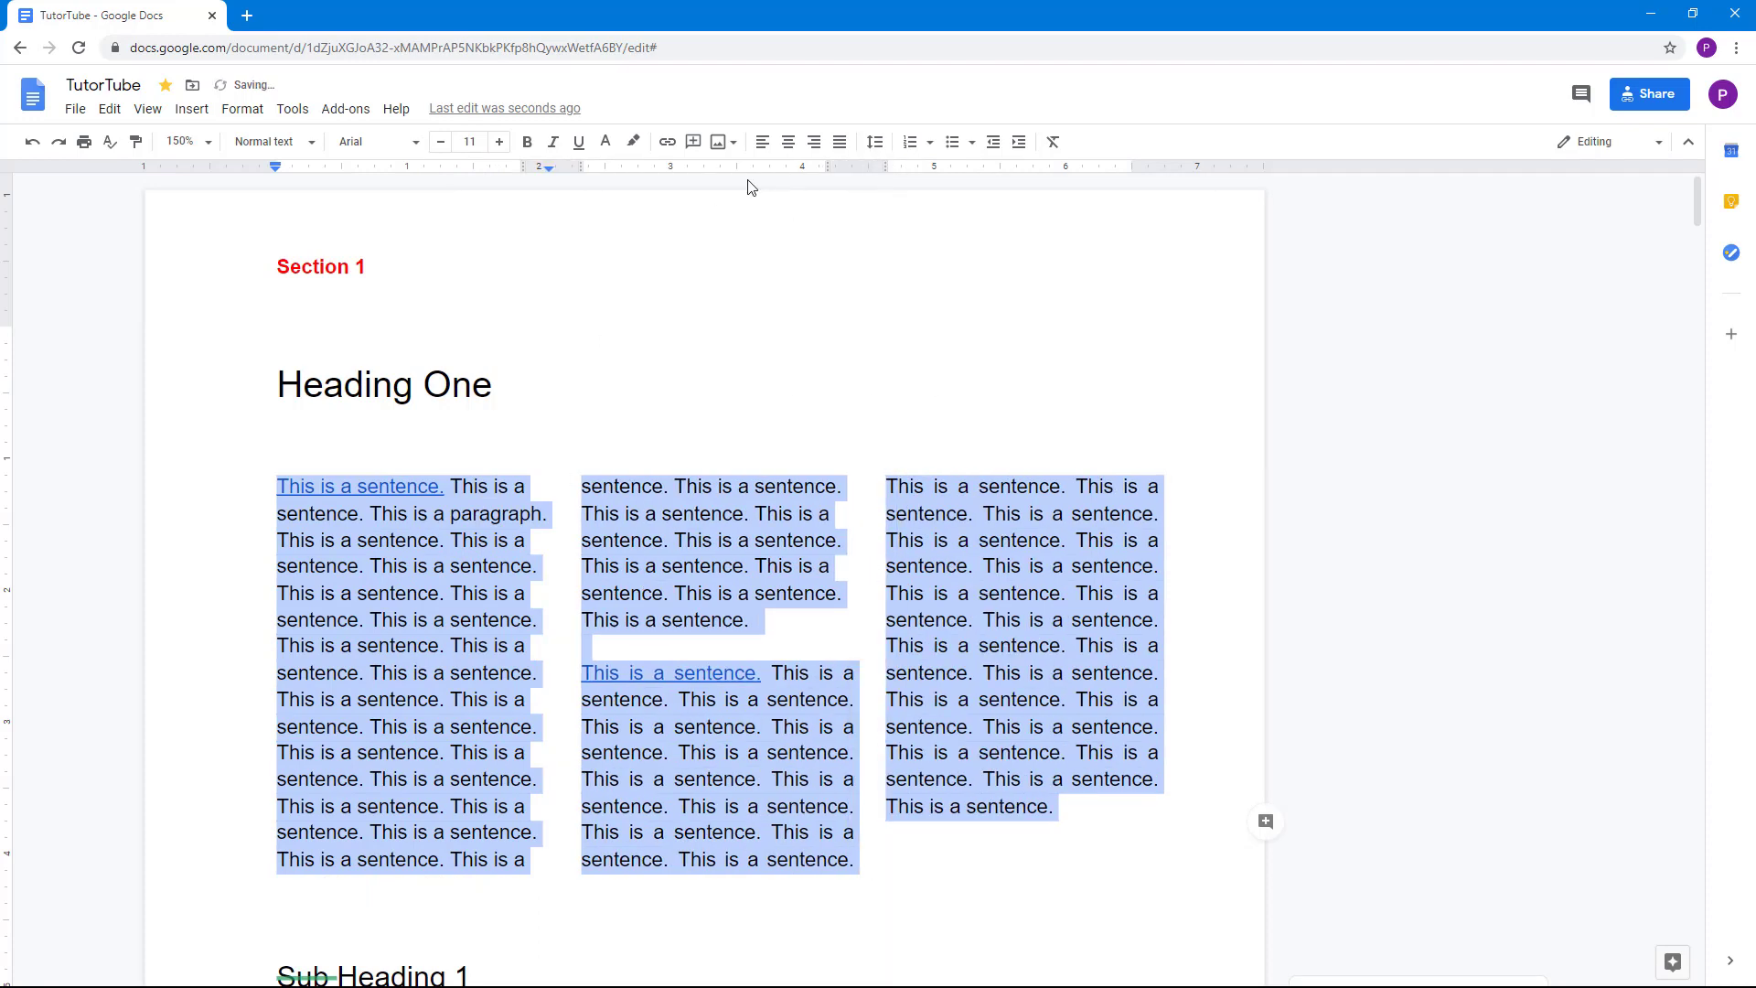
pyautogui.moveTo(547, 168); pyautogui.dragTo(526, 168)
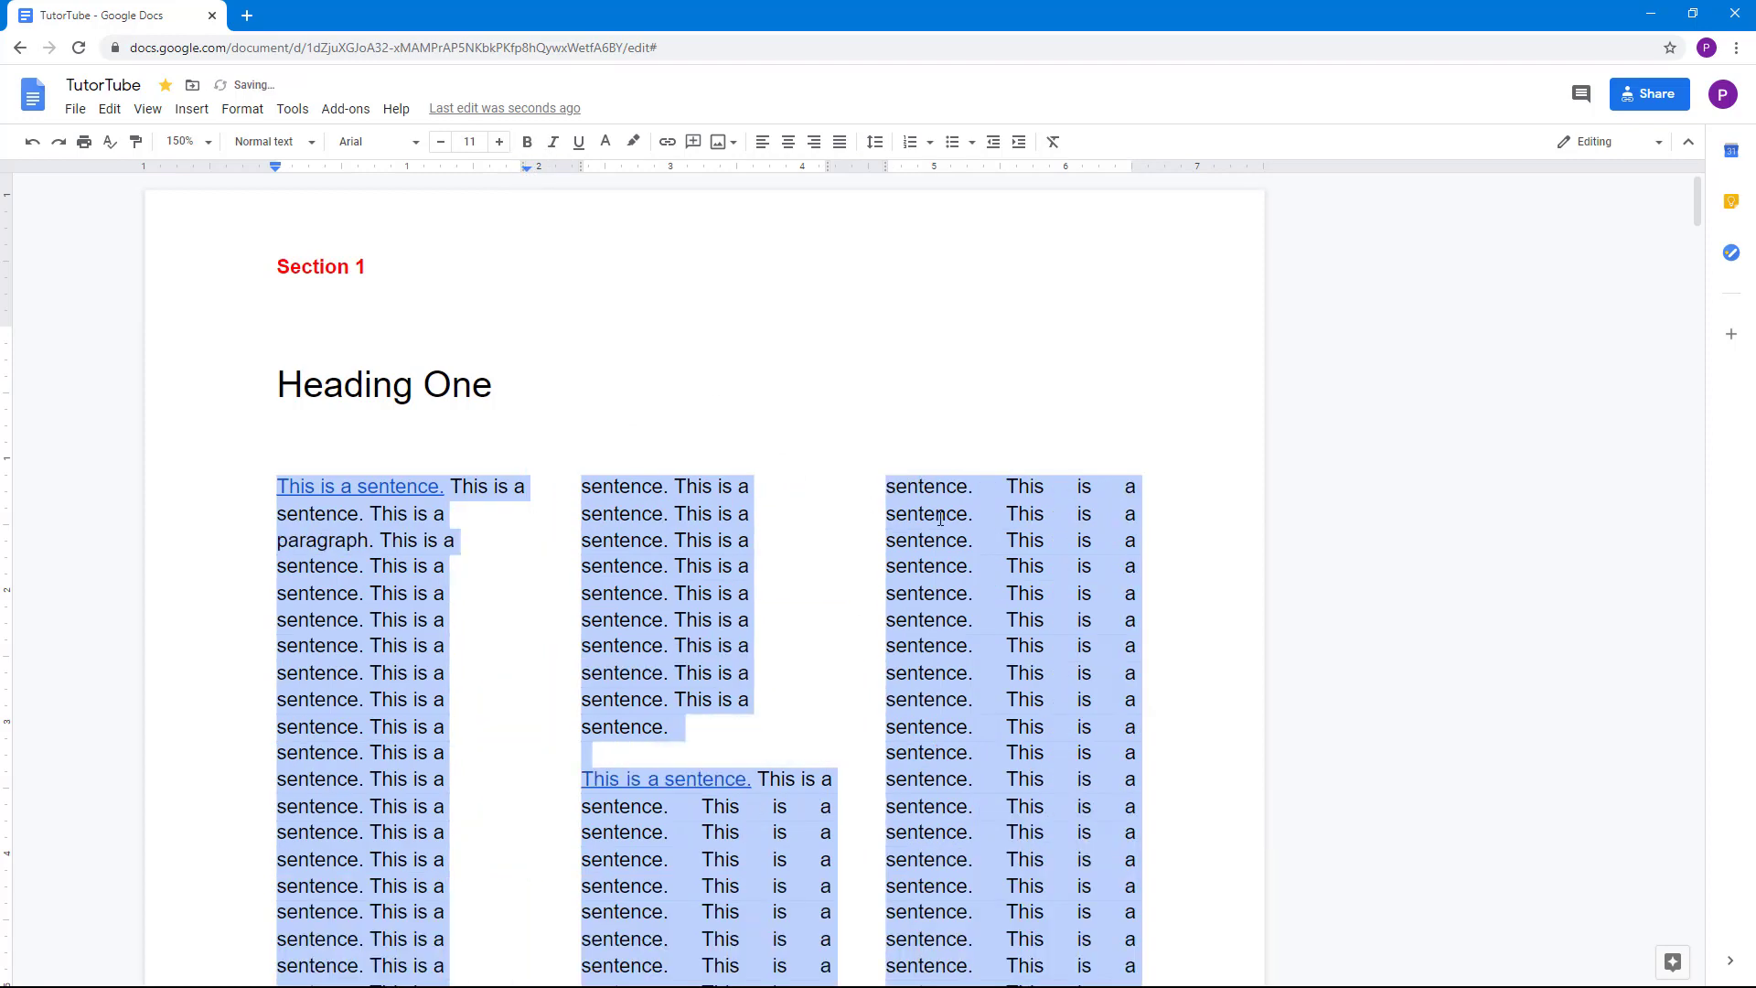
# - Select and delete all the three-column text under Heading One
pyautogui.scroll(-6, 906, 502)
pyautogui.scroll(4, 954, 521)
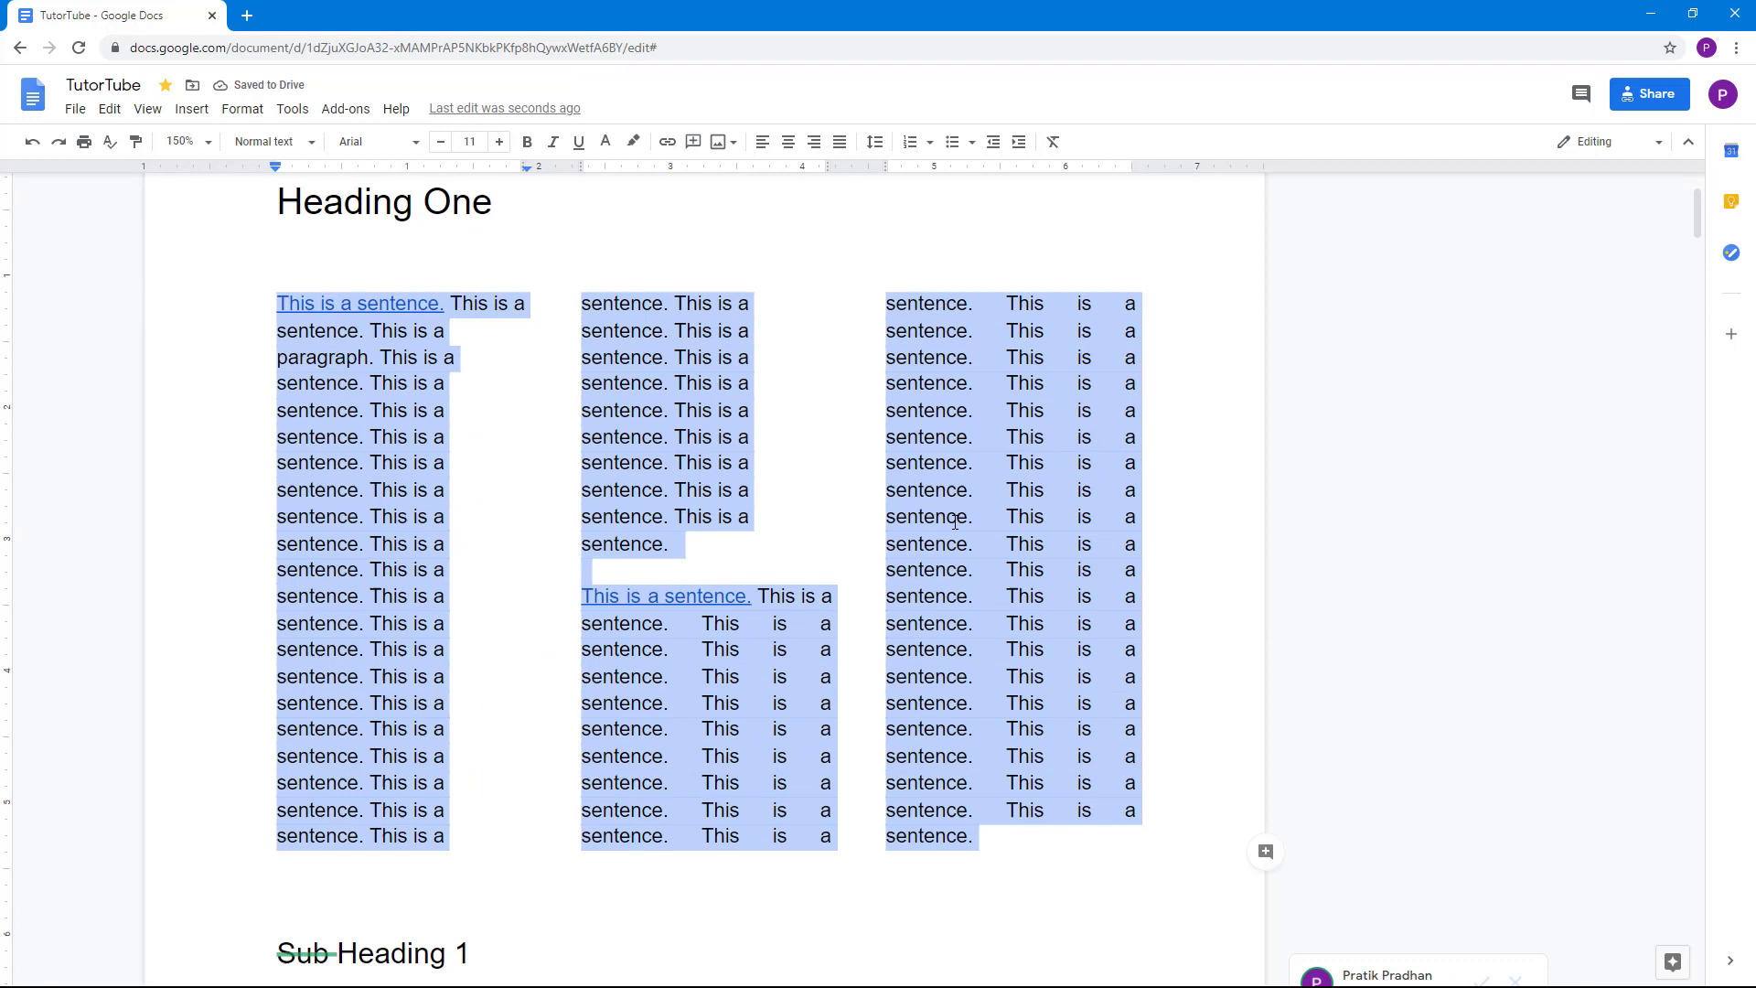
pyautogui.click(1066, 831)
pyautogui.moveTo(1067, 831); pyautogui.dragTo(137, 305)
pyautogui.press('BackSpace')
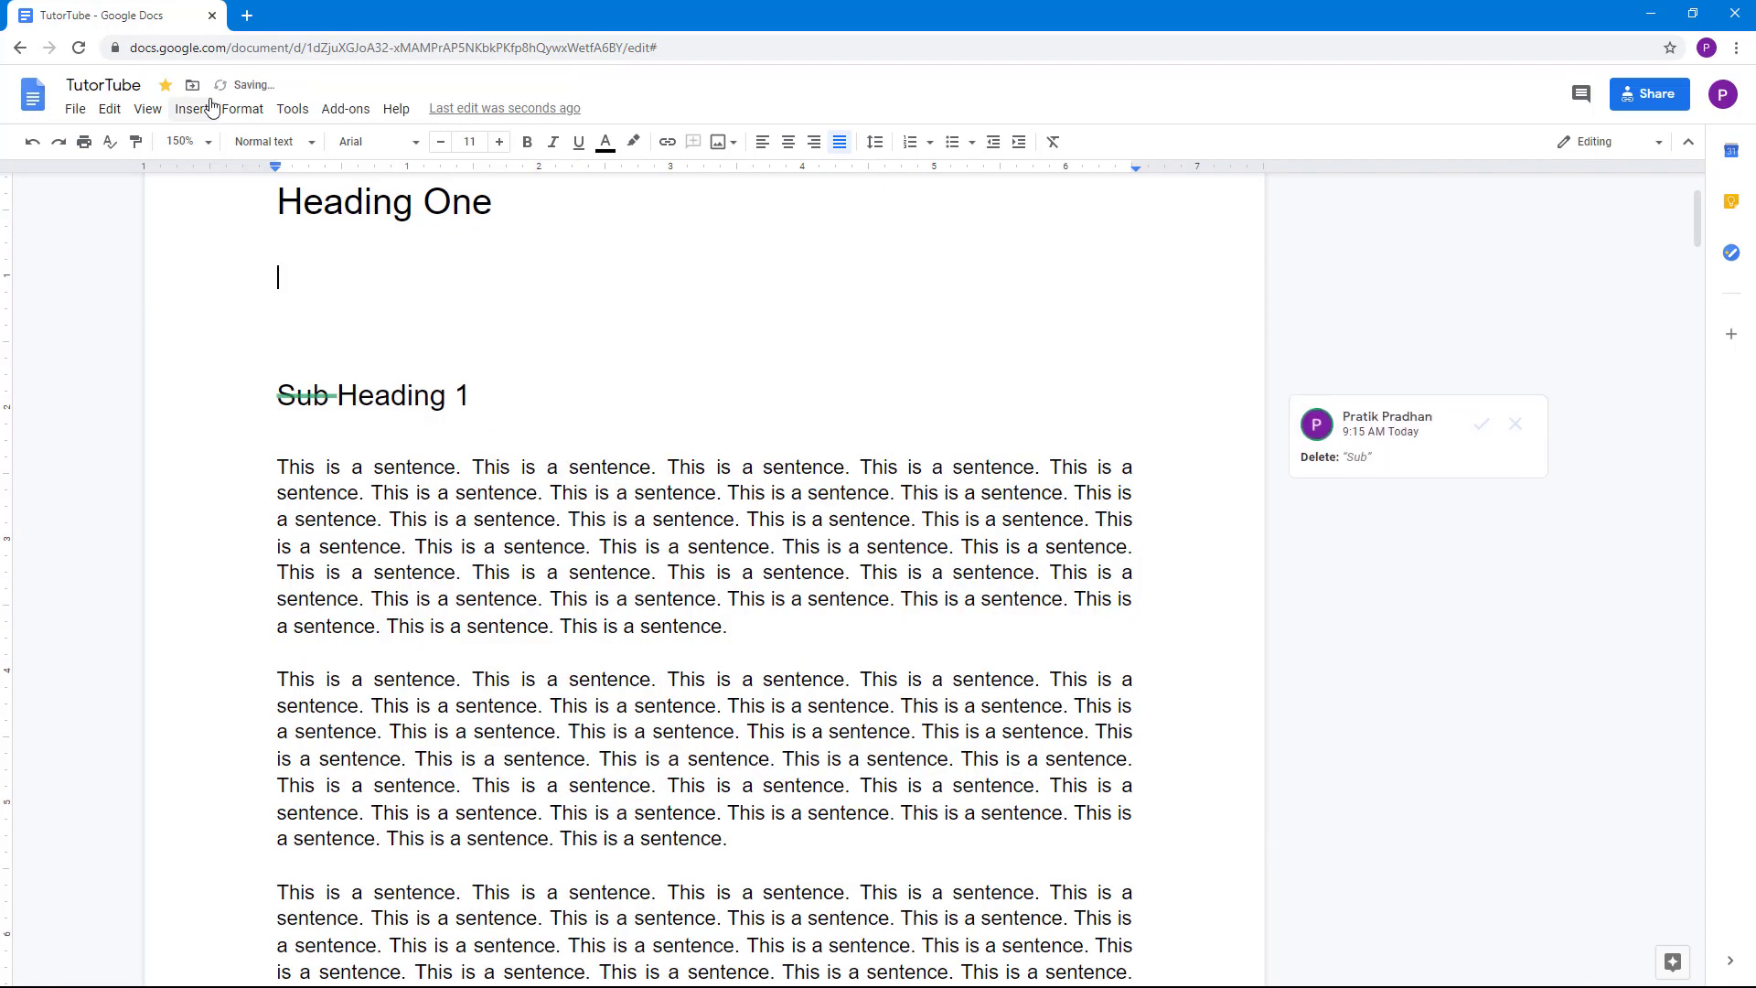
# - Insert a 3 x 3 table below Heading One
pyautogui.click(209, 112)
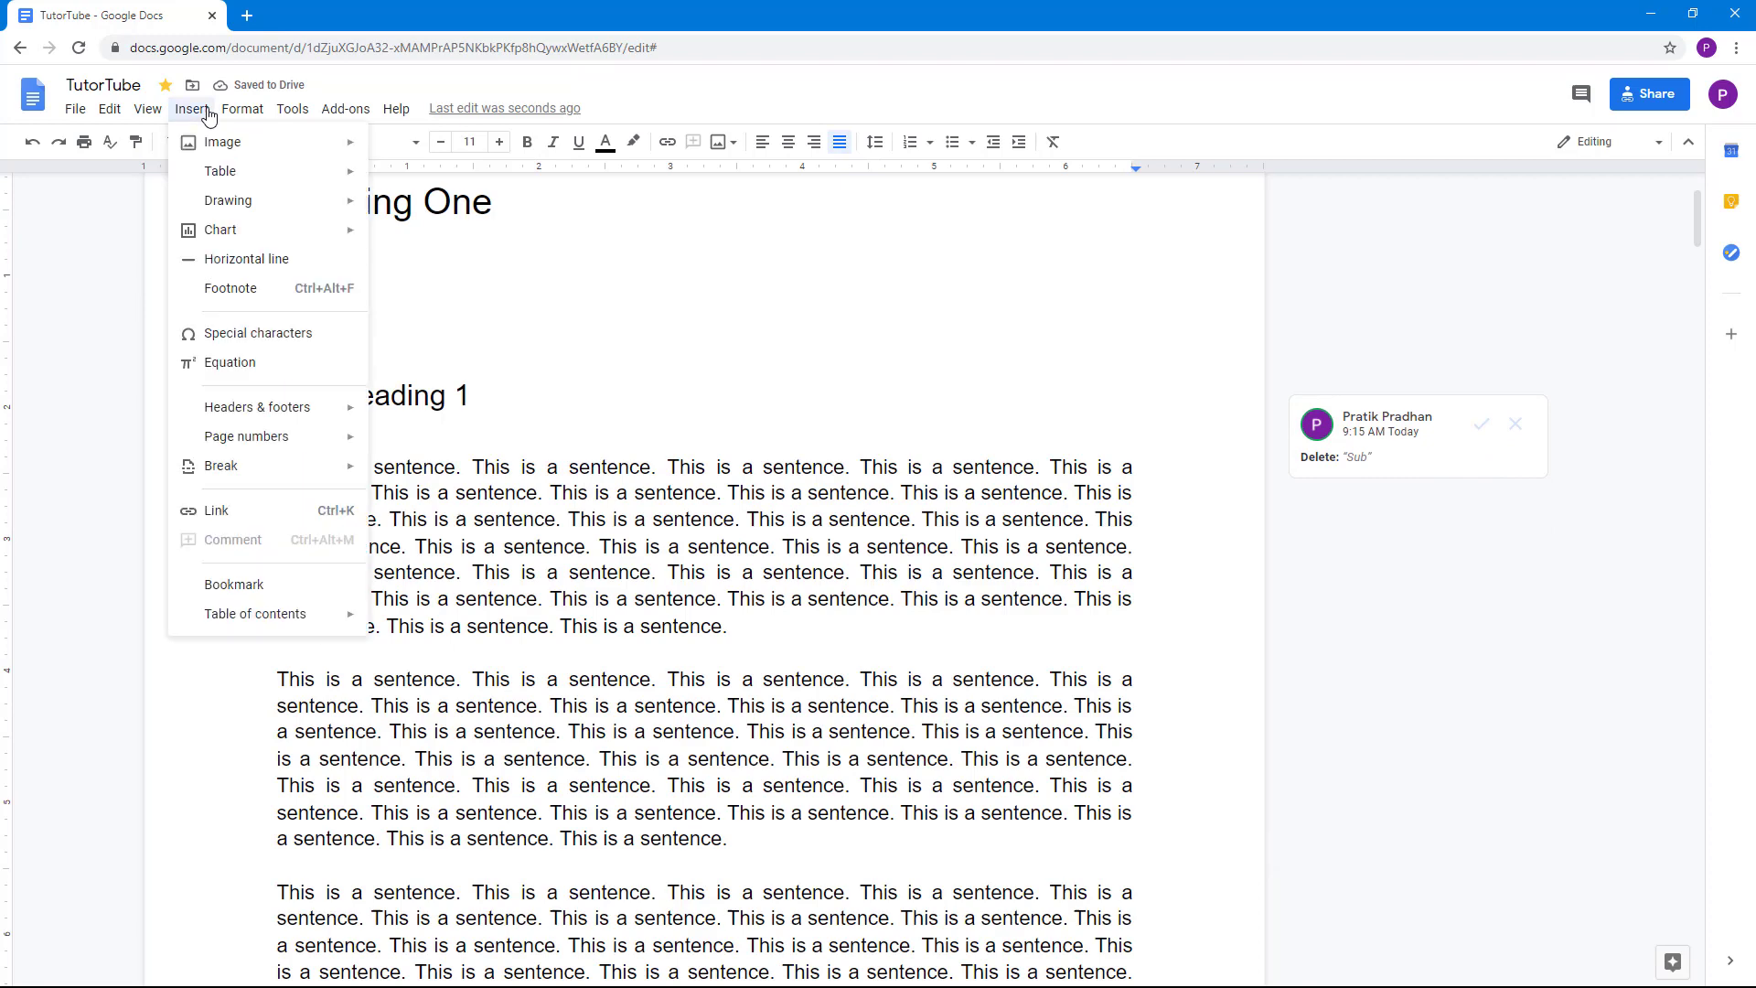
pyautogui.moveTo(224, 171)
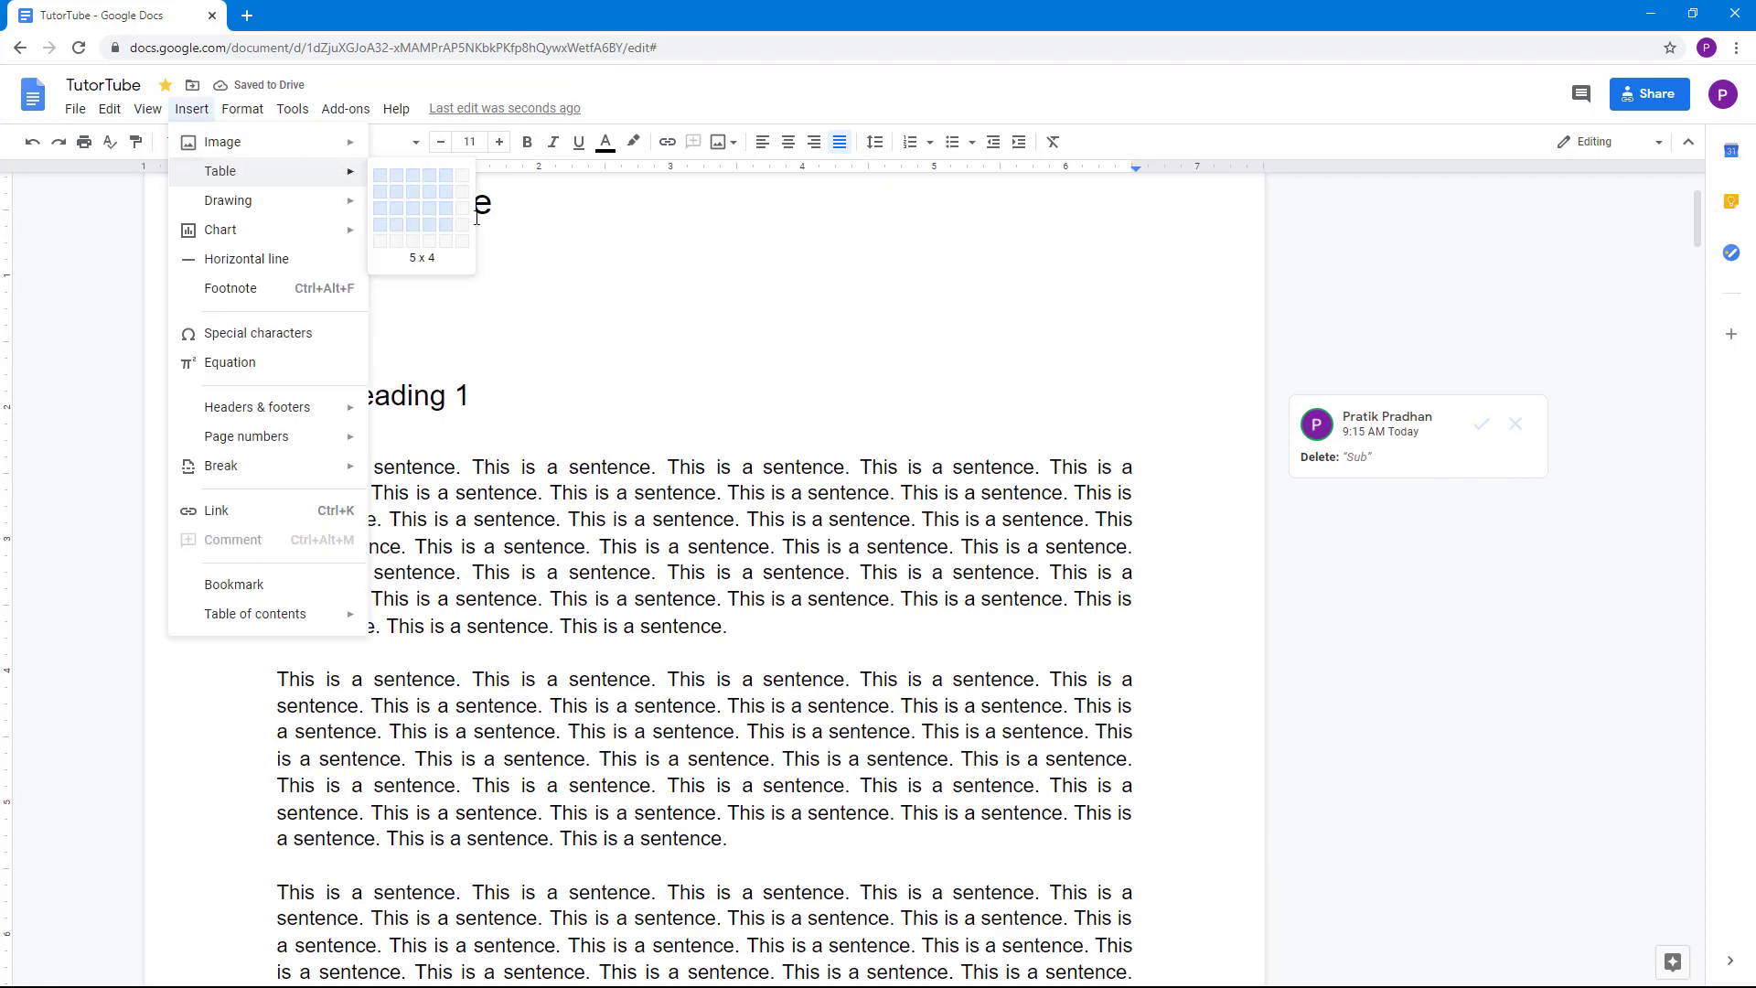
pyautogui.click(421, 214)
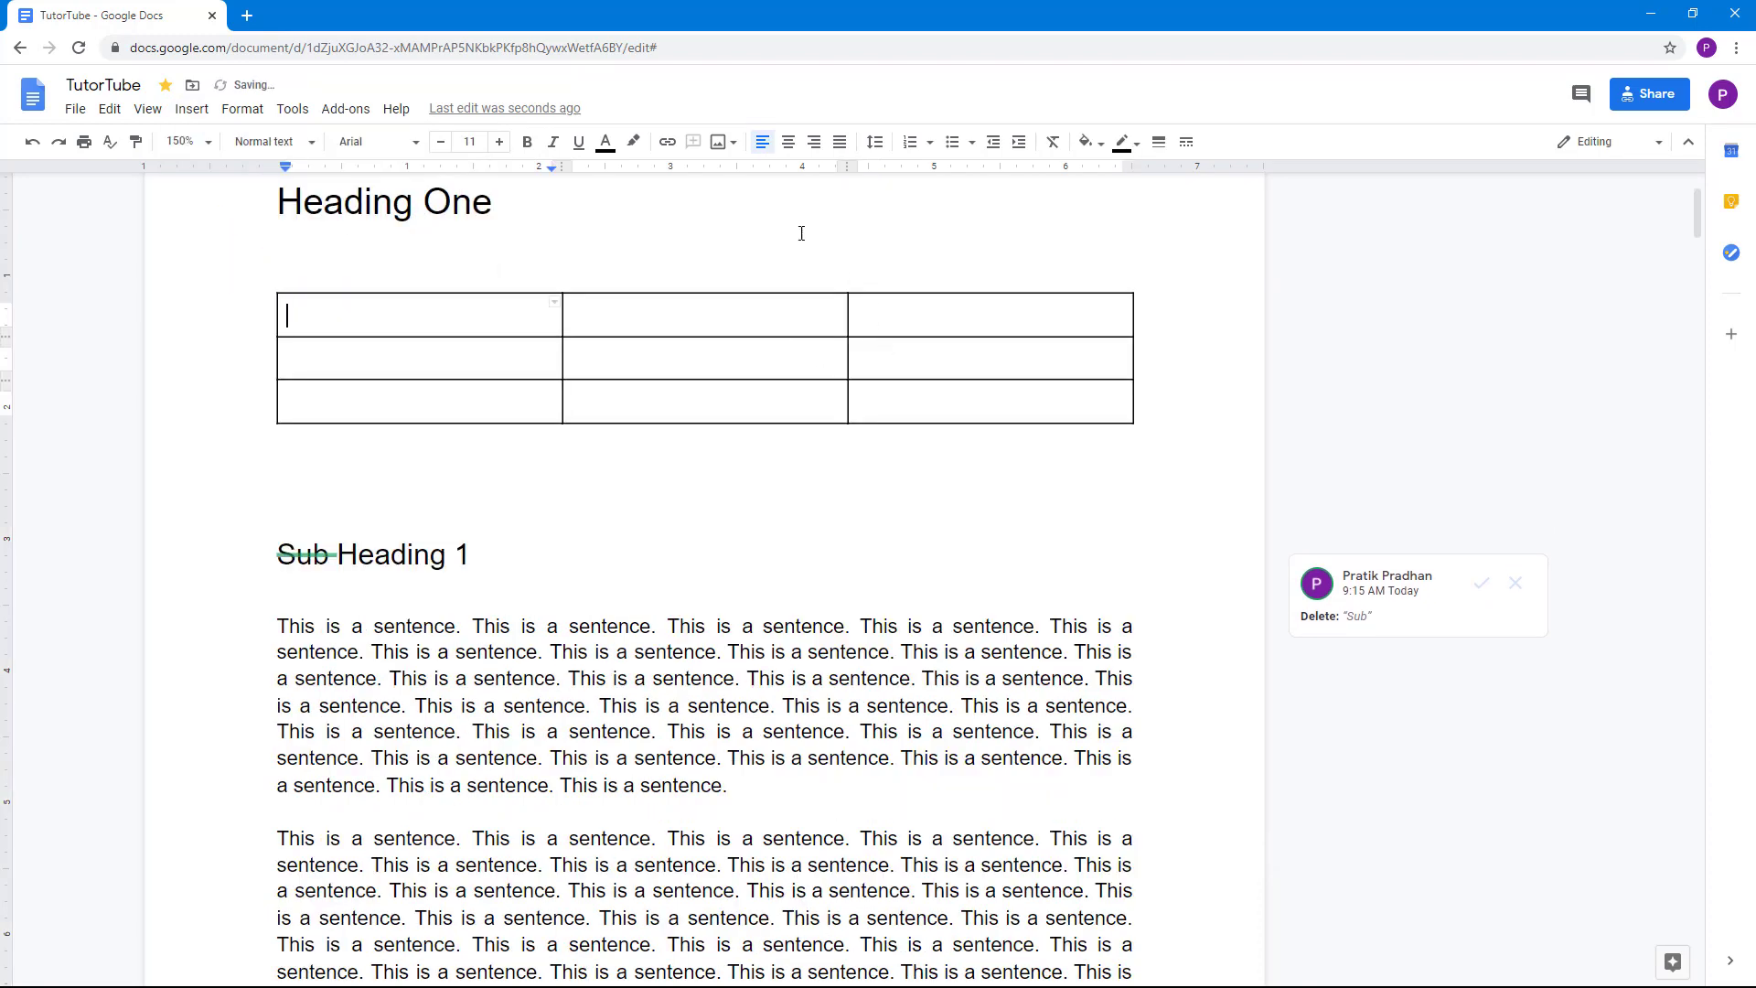
# - Widen the table's first and middle columns, keep the top row short and make the second row taller
pyautogui.moveTo(849, 175); pyautogui.dragTo(892, 174)
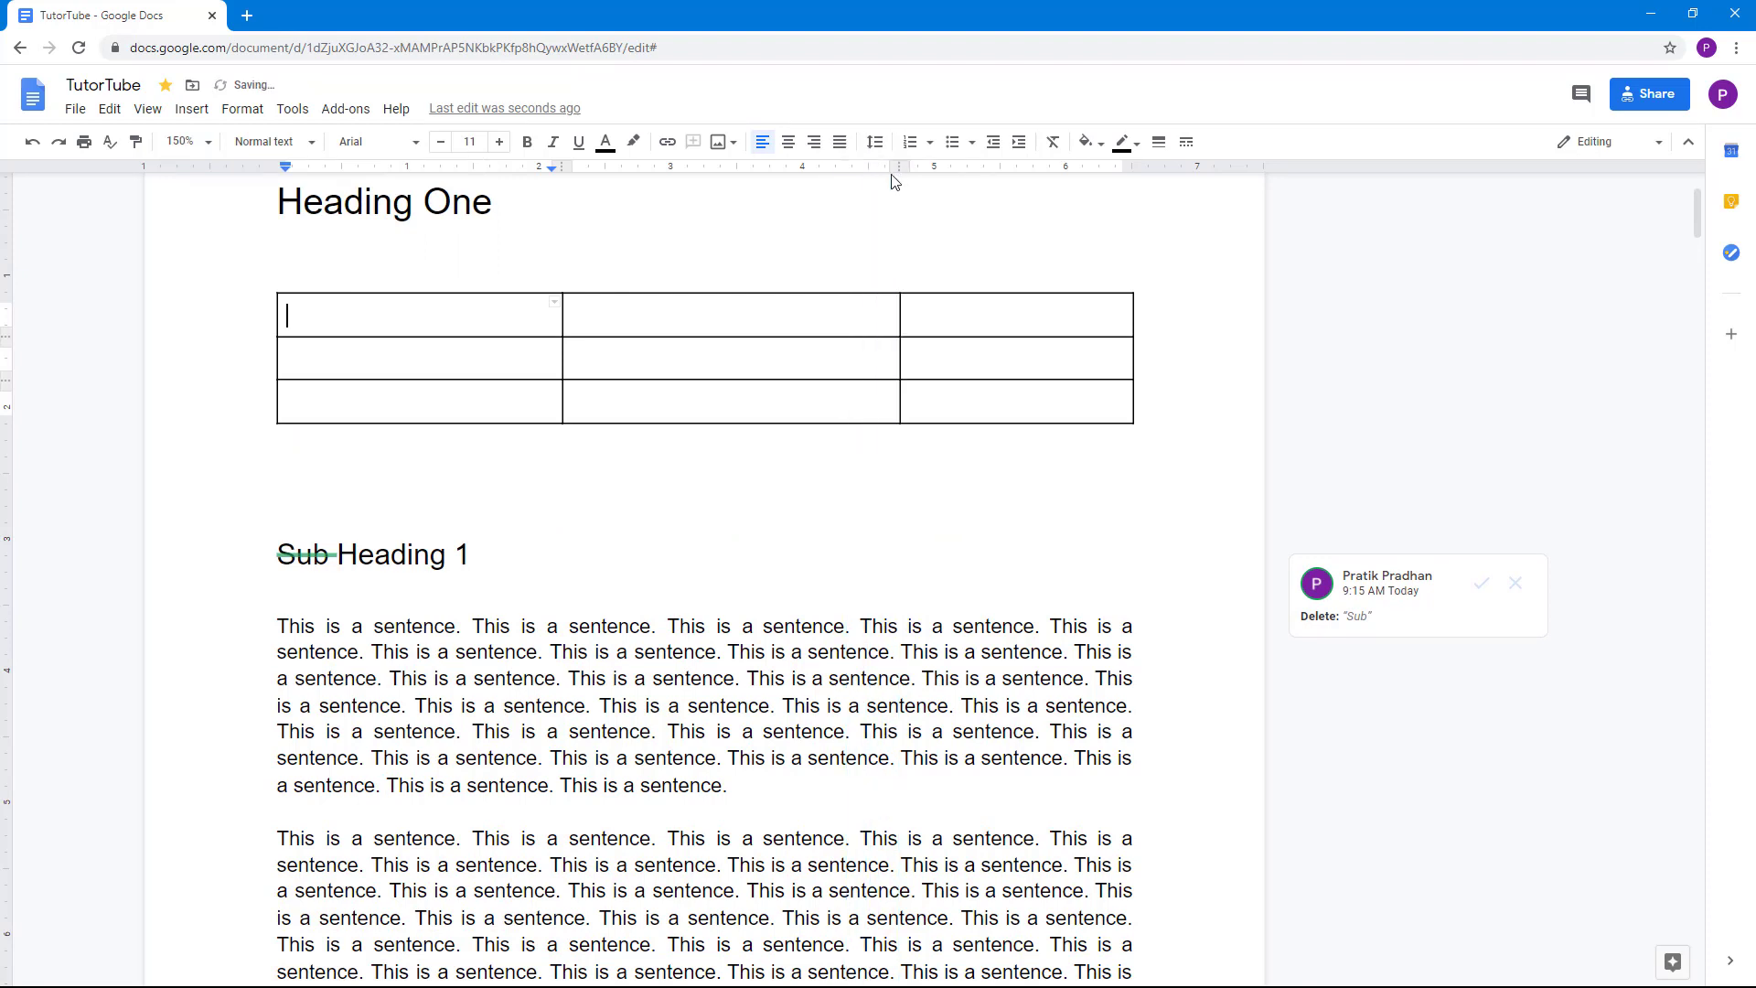
pyautogui.moveTo(559, 163); pyautogui.dragTo(661, 164)
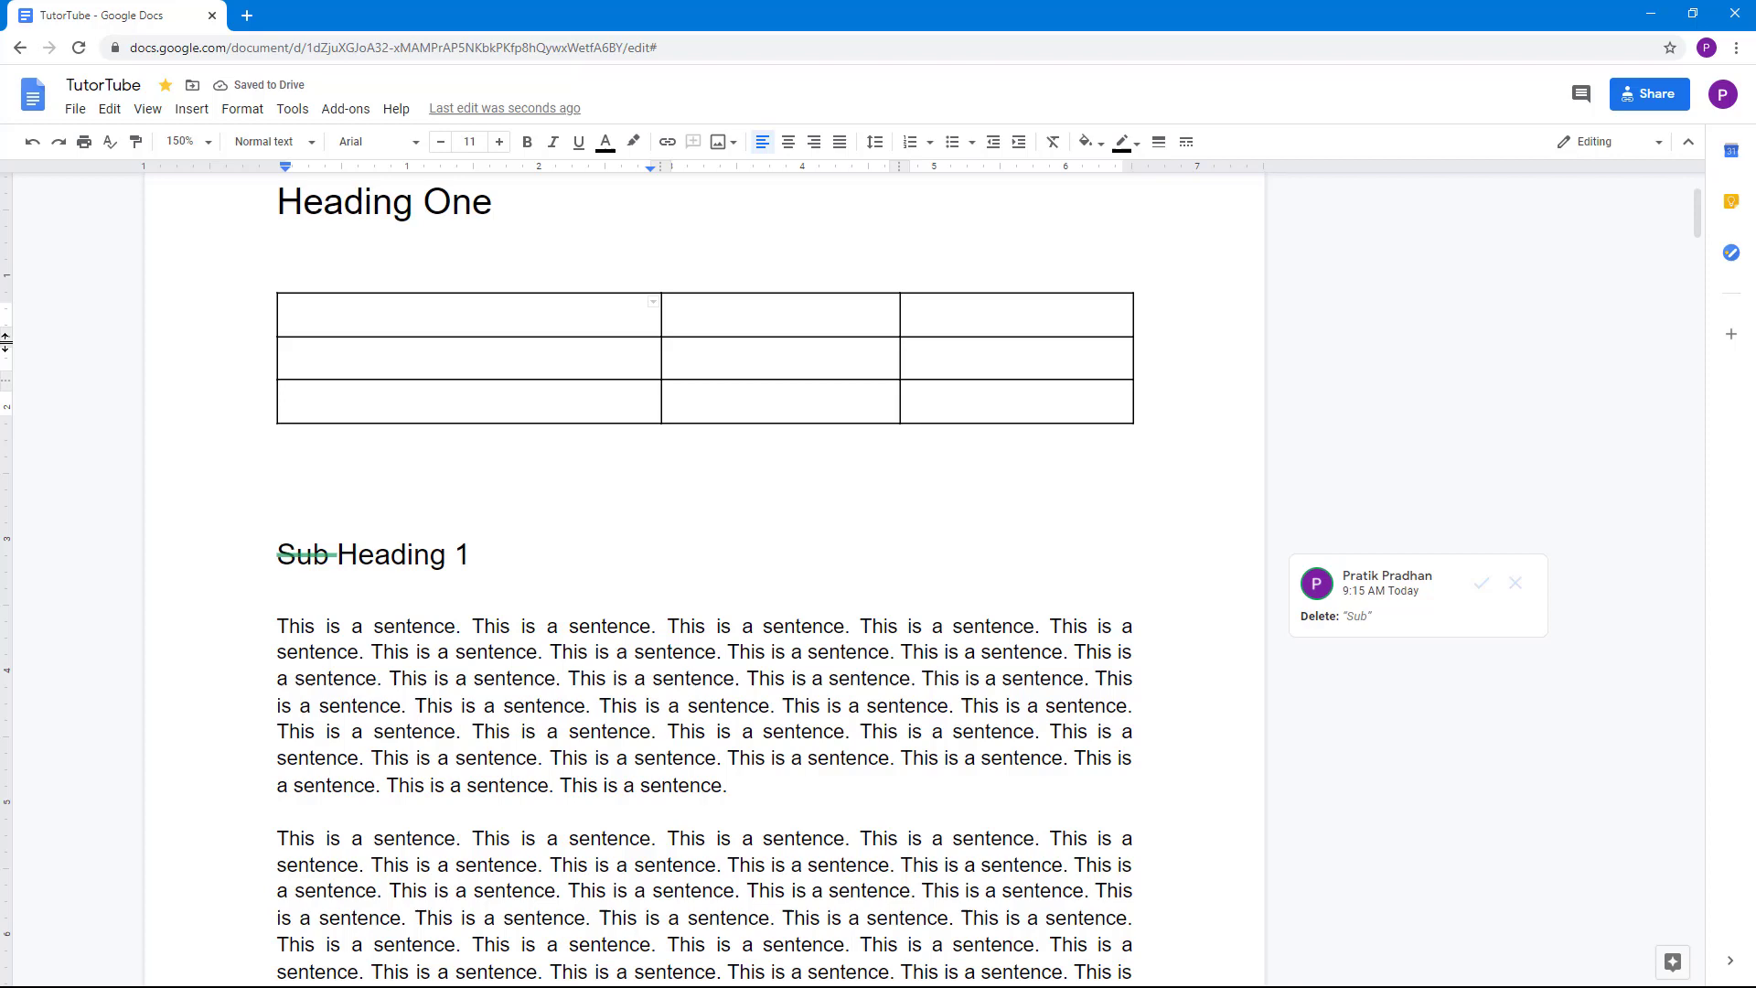
pyautogui.moveTo(8, 337); pyautogui.dragTo(7, 448)
pyautogui.moveTo(489, 446); pyautogui.dragTo(494, 413)
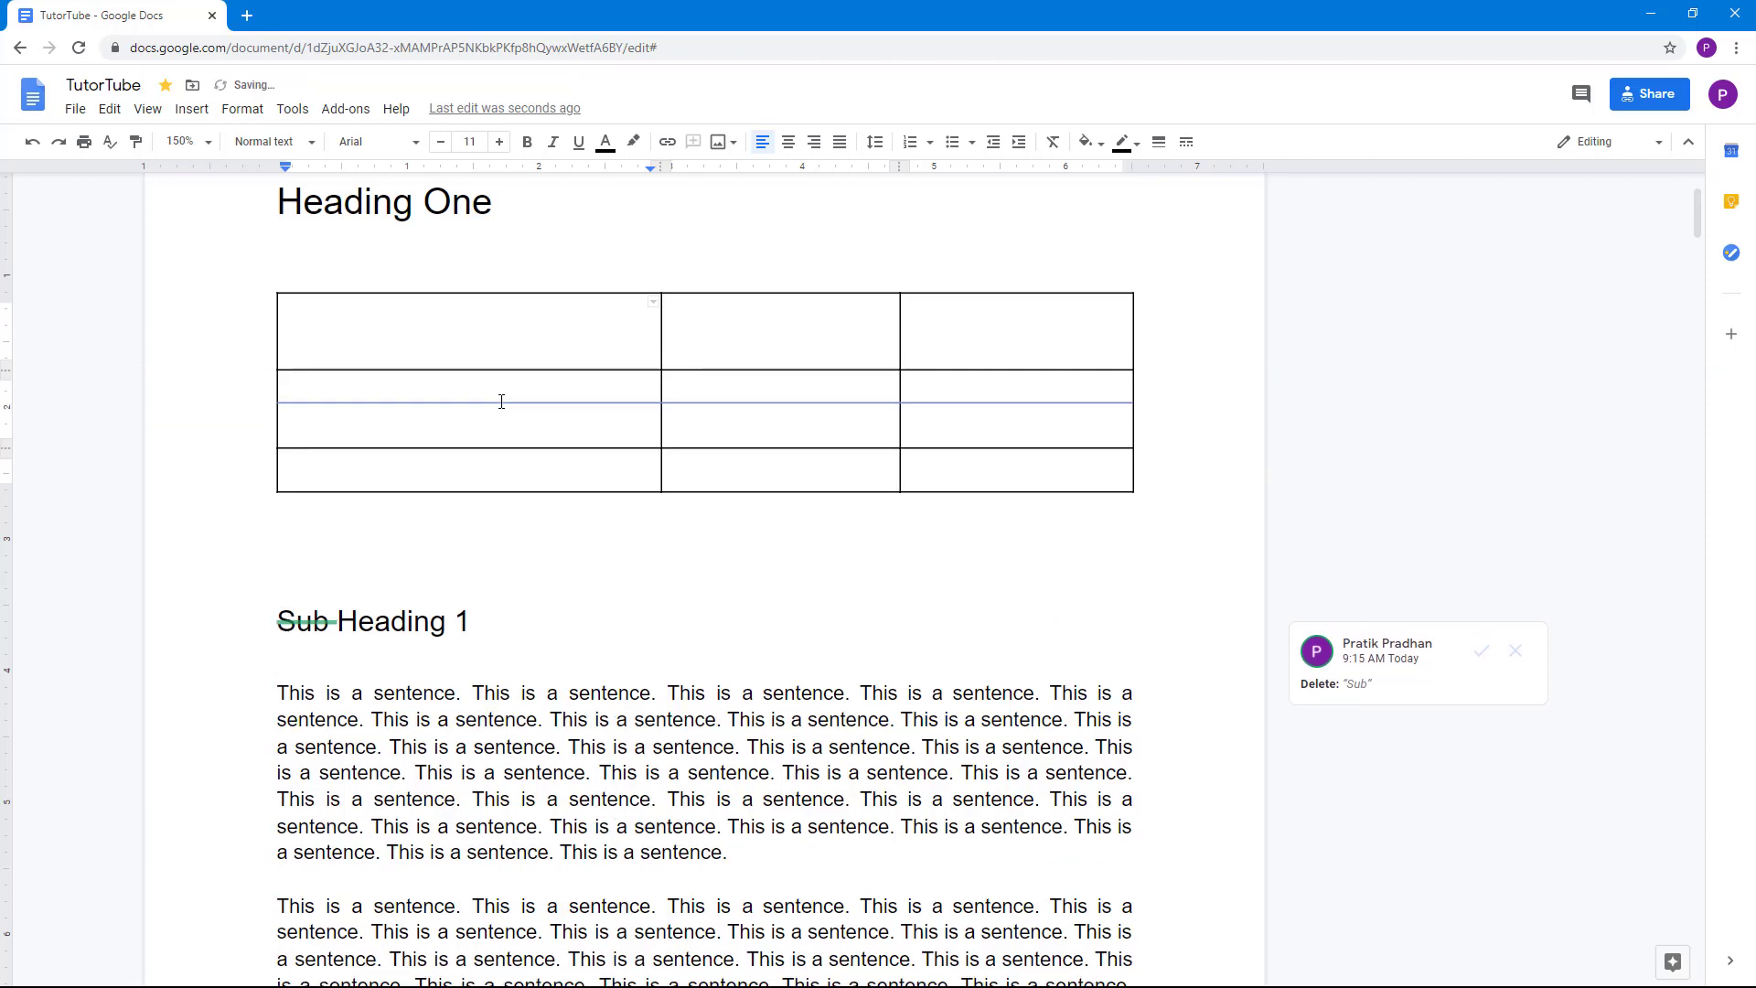
pyautogui.moveTo(7, 456); pyautogui.dragTo(7, 446)
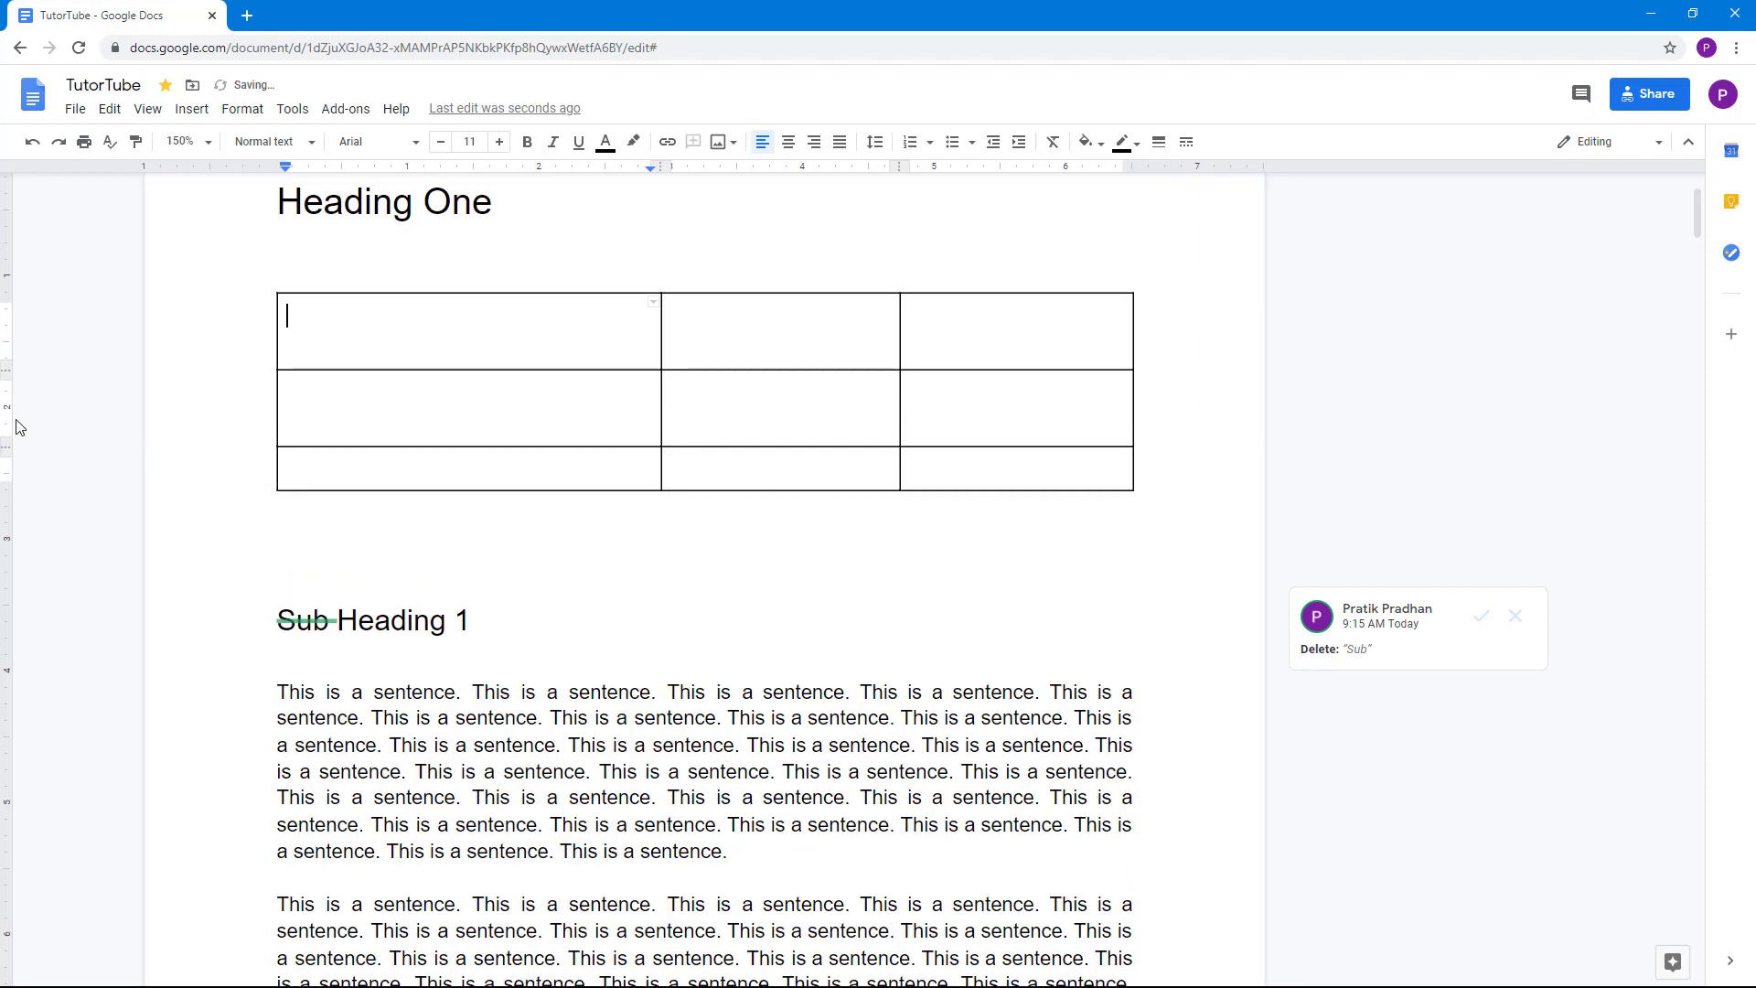
pyautogui.moveTo(7, 370); pyautogui.dragTo(8, 345)
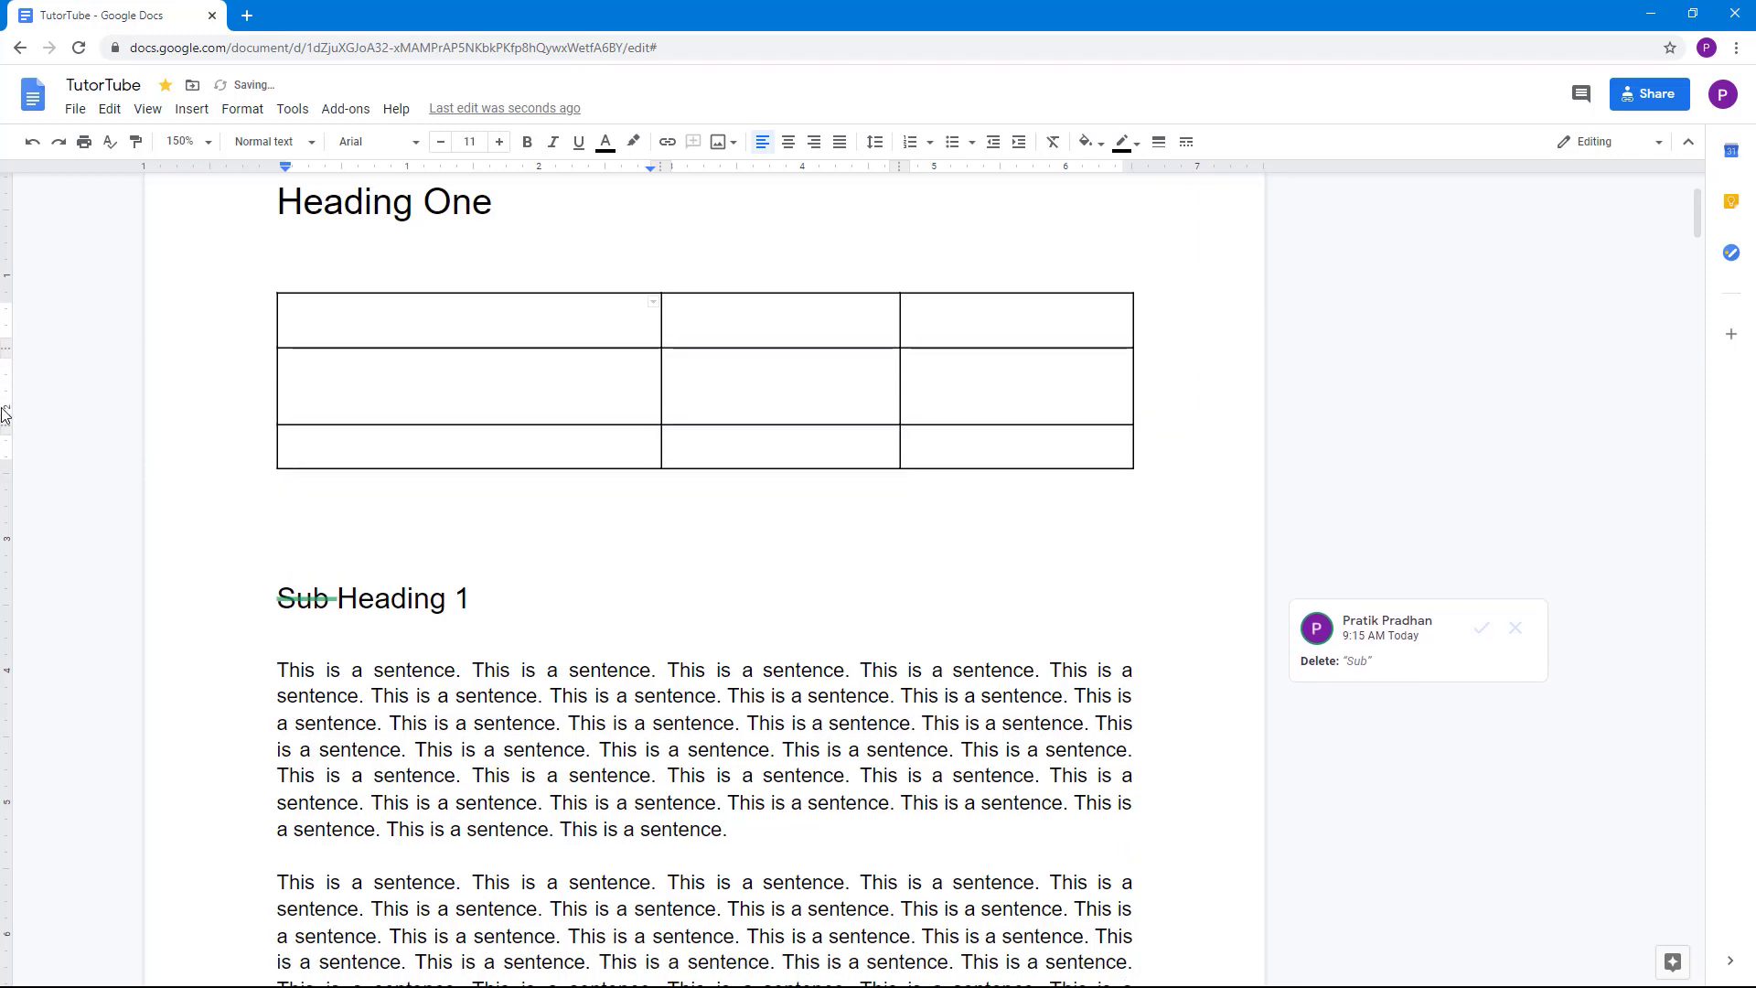
pyautogui.moveTo(8, 424); pyautogui.dragTo(7, 460)
# - Open the ruler's tab-stop options from the second row's first cell and close them unchanged
pyautogui.click(636, 373)
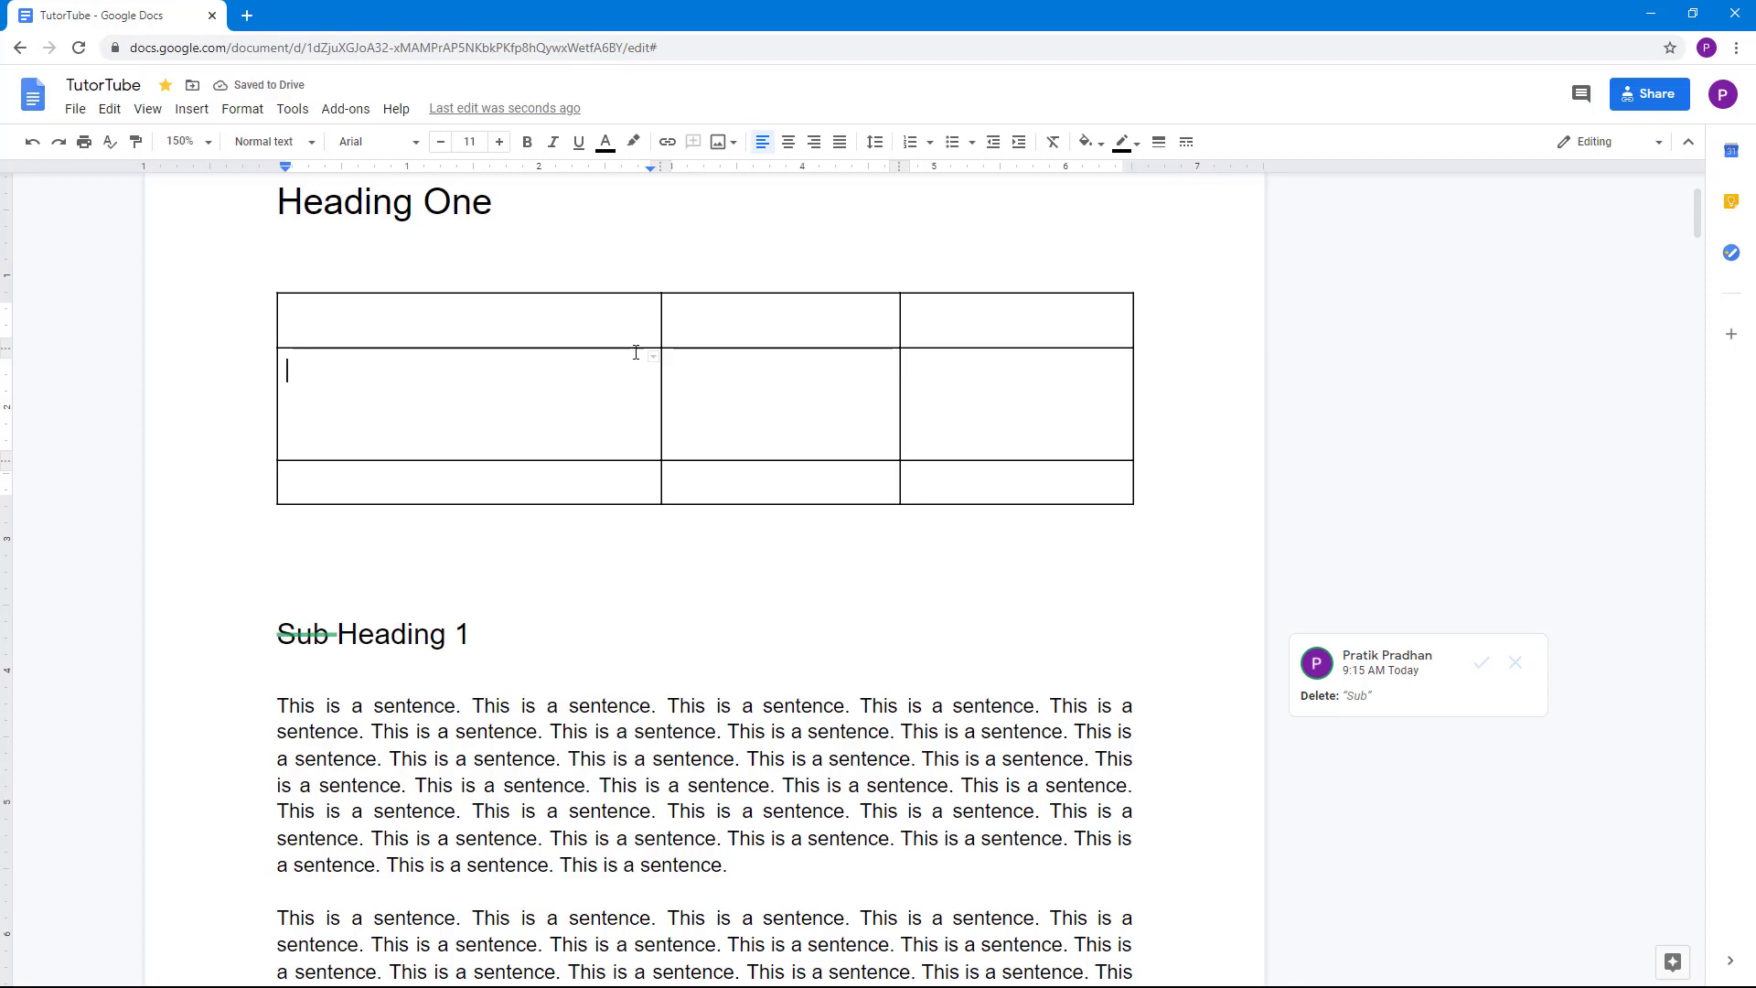
pyautogui.click(427, 170)
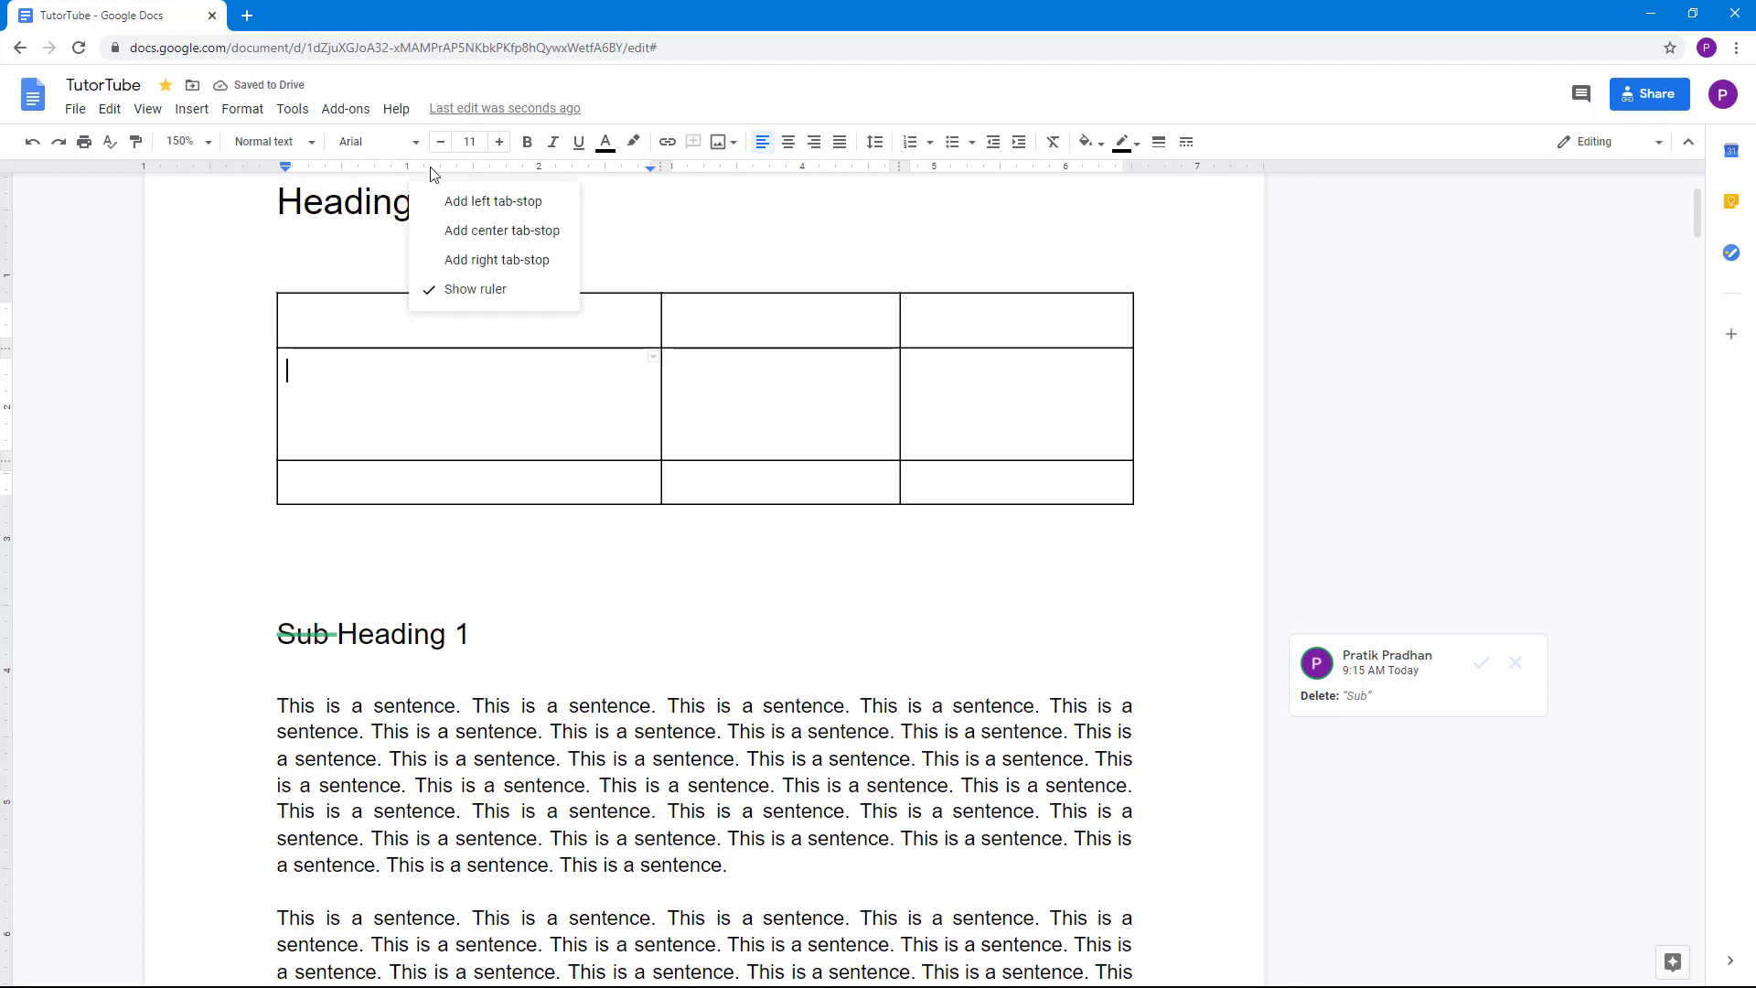
pyautogui.click(353, 376)
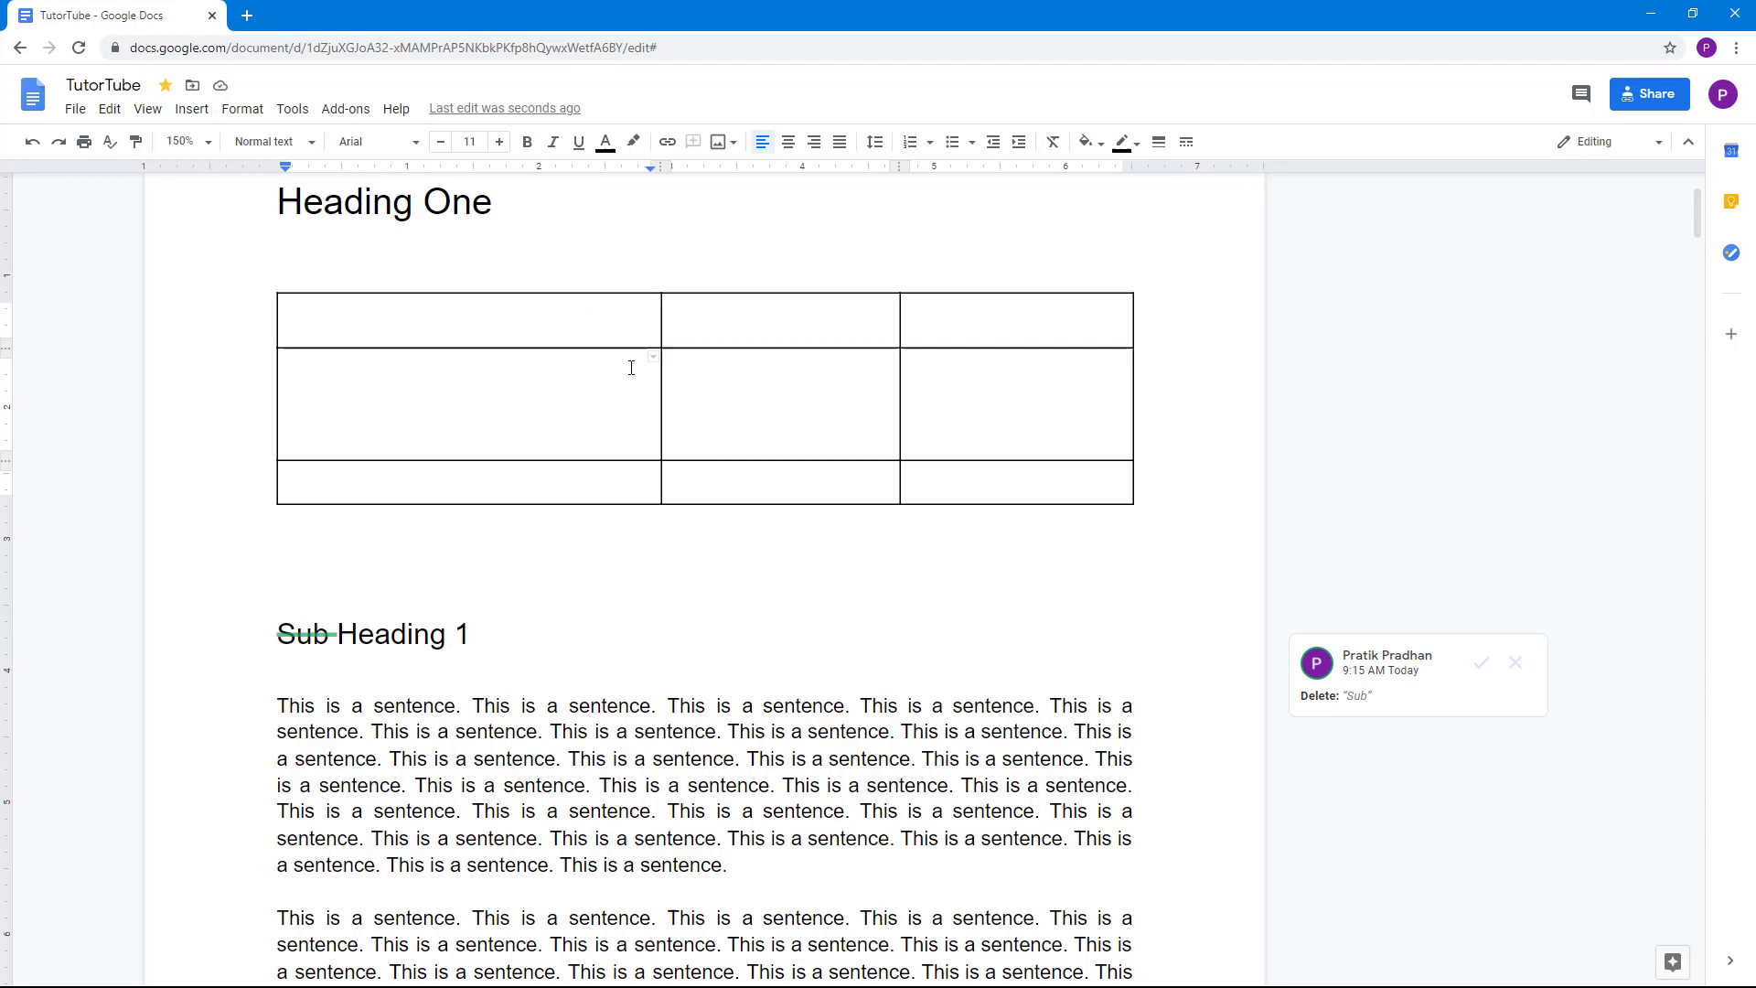